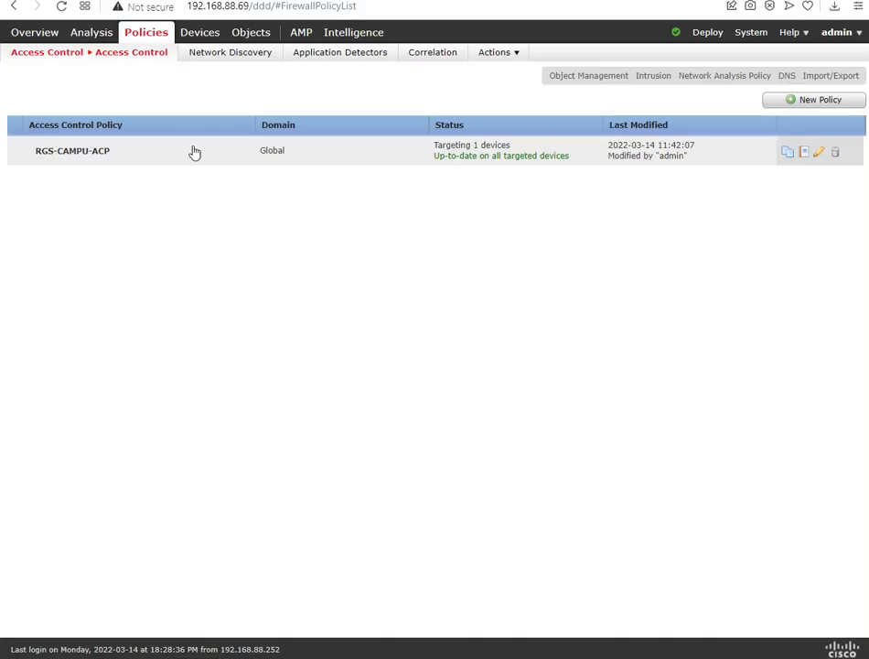
- Open the RGS-CAMPU-ACP access control policy and examine the network objects available in its Security Intelligence settings
left_click(115, 157)
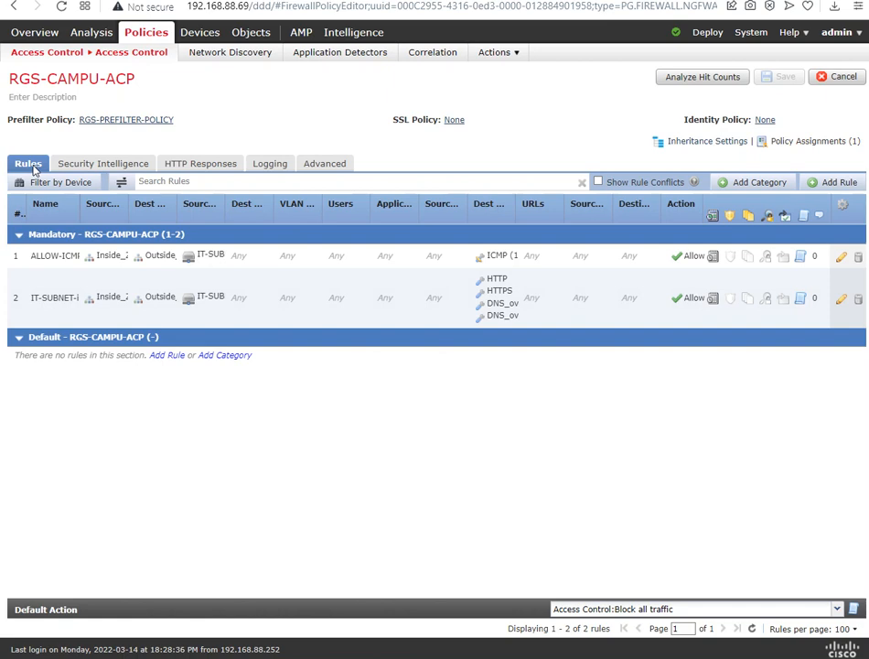
left_click(81, 167)
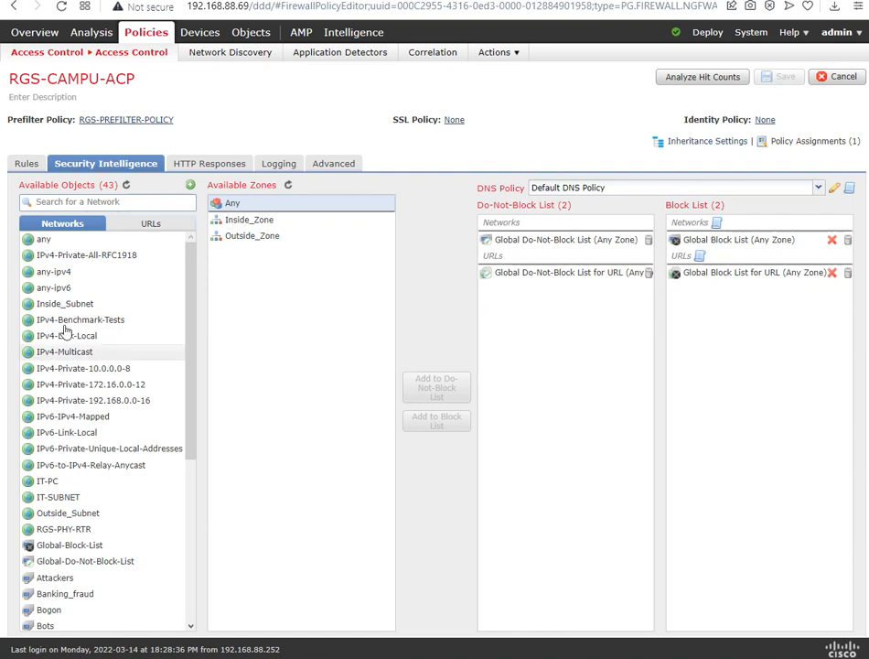
scroll(58, 311, "down", 5)
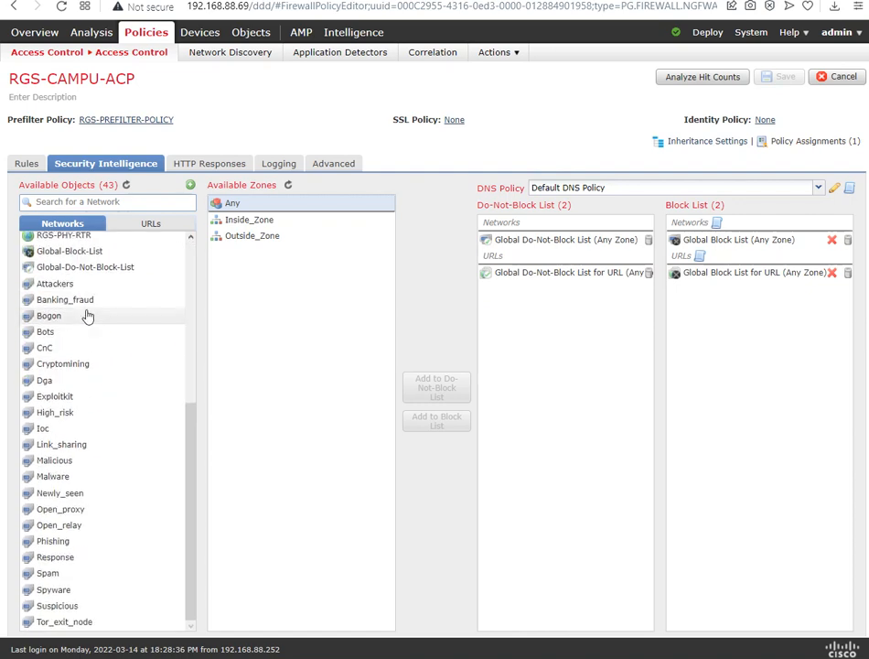
scroll(106, 325, "up", 5)
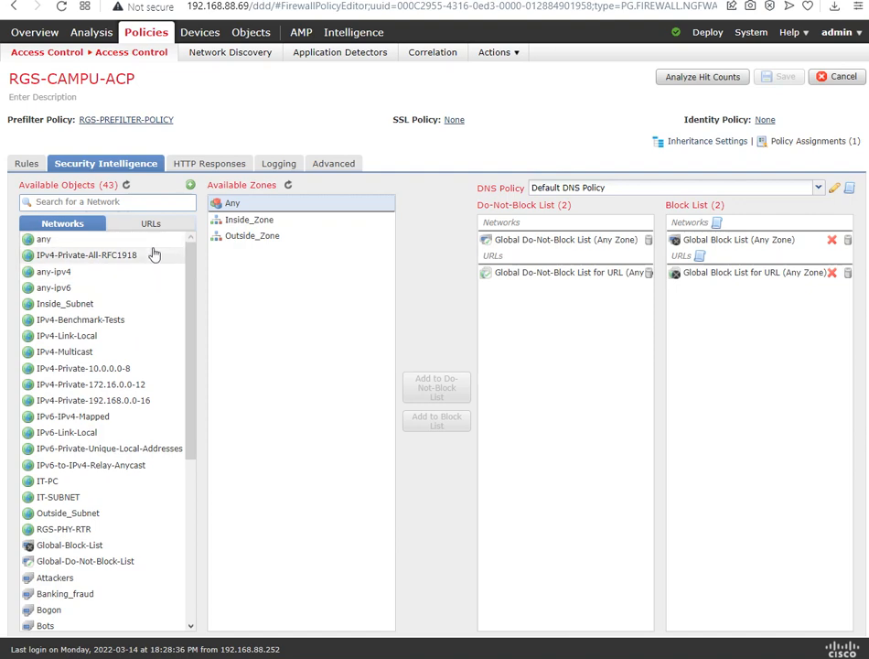
scroll(170, 402, "down", 5)
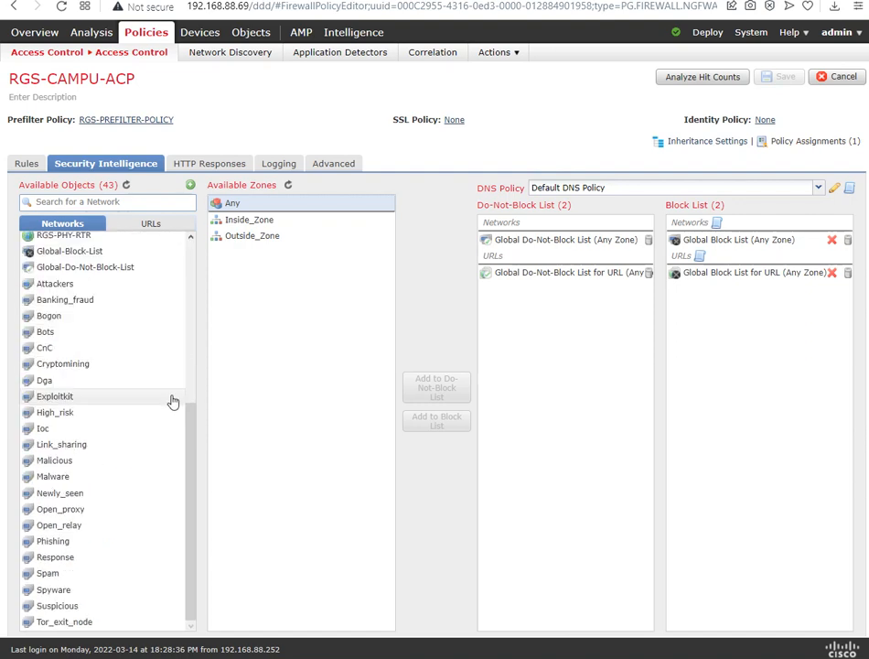
scroll(170, 412, "up", 5)
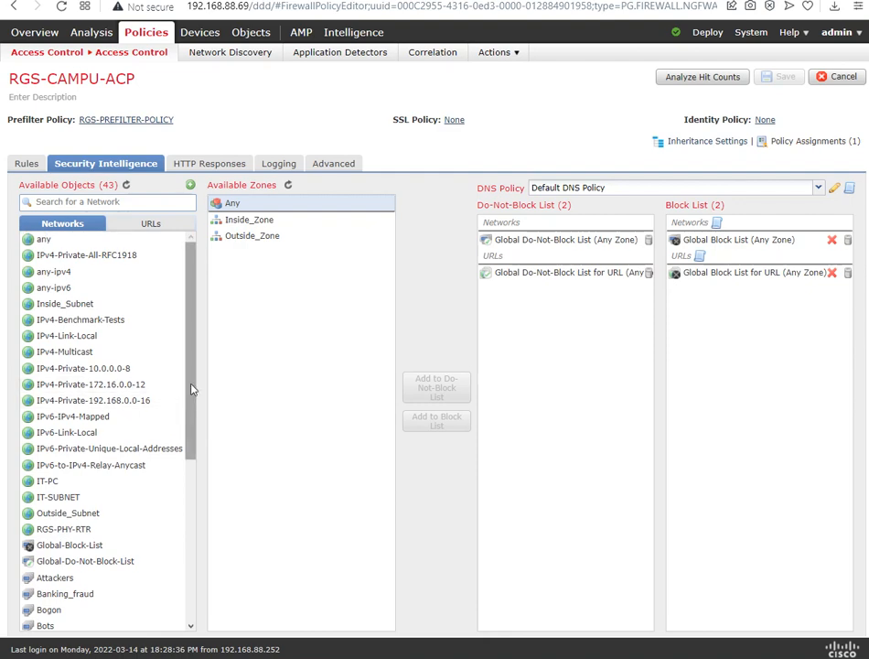
left_click_drag(192, 389, 194, 535)
scroll(170, 302, "up", 5)
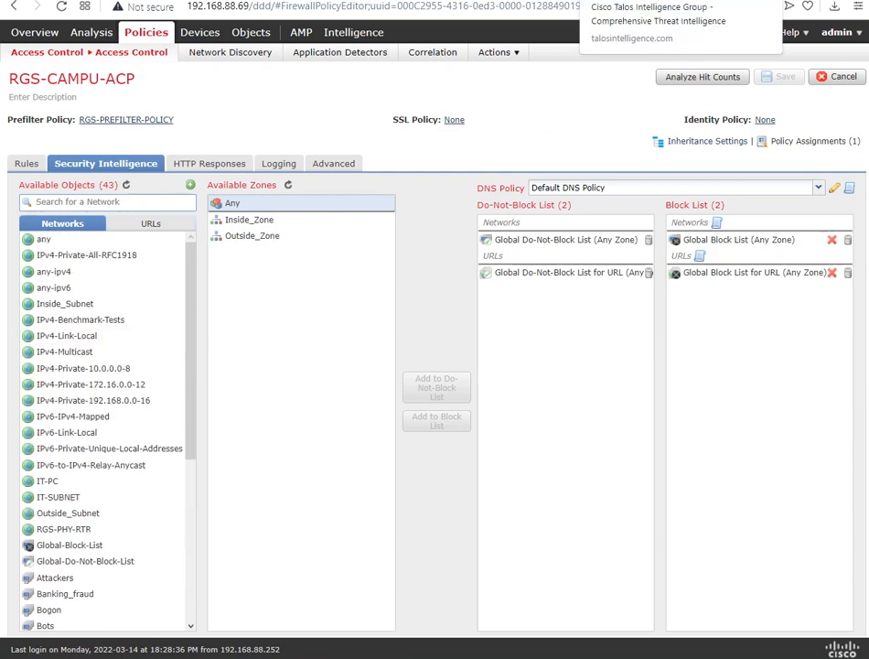
- Switch to the Cisco Talos Intelligence site and look through its home page, including the email traffic map and latest vulnerability reports
left_click(632, 1)
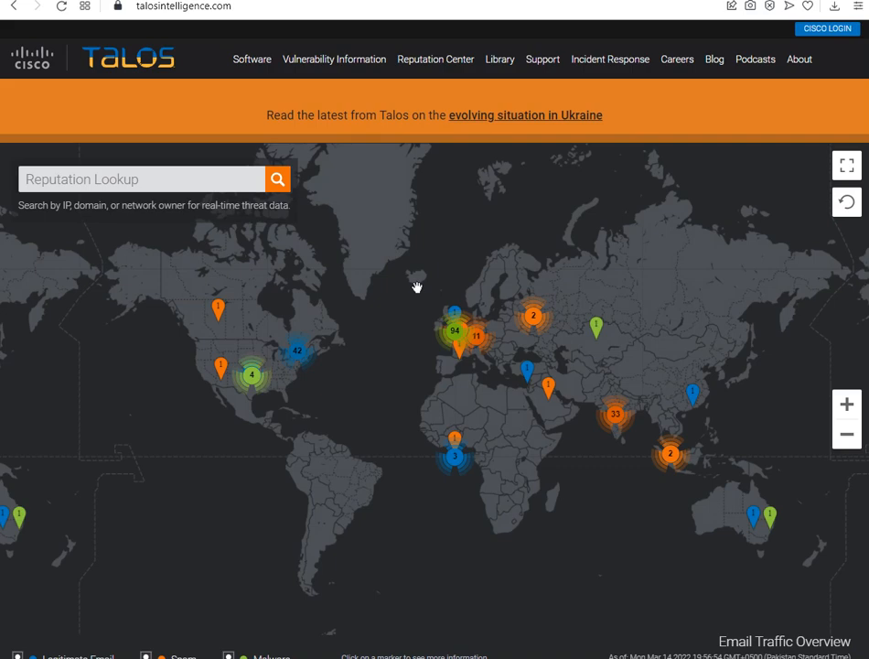
scroll(417, 289, "down", 1)
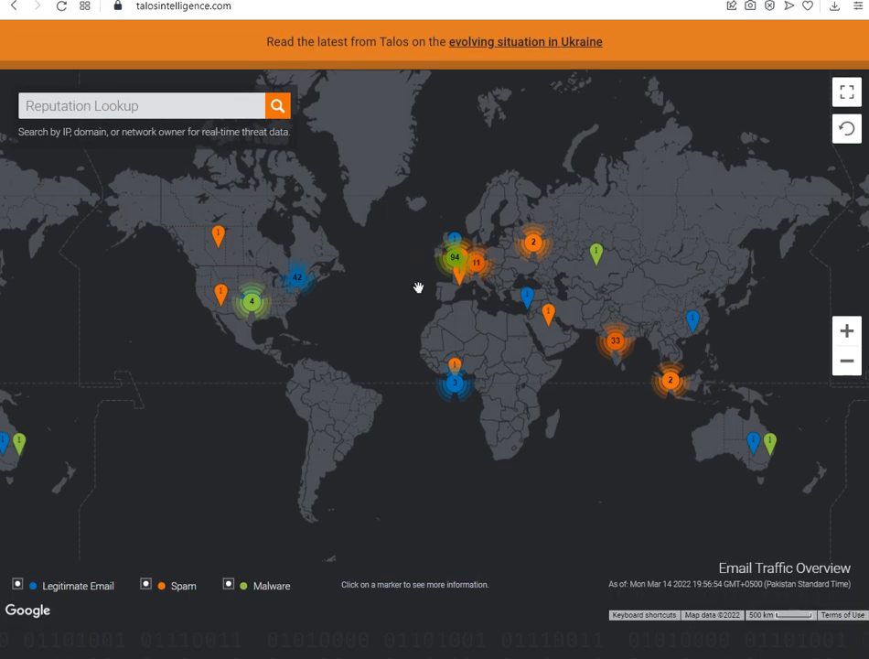
scroll(418, 288, "down", 4)
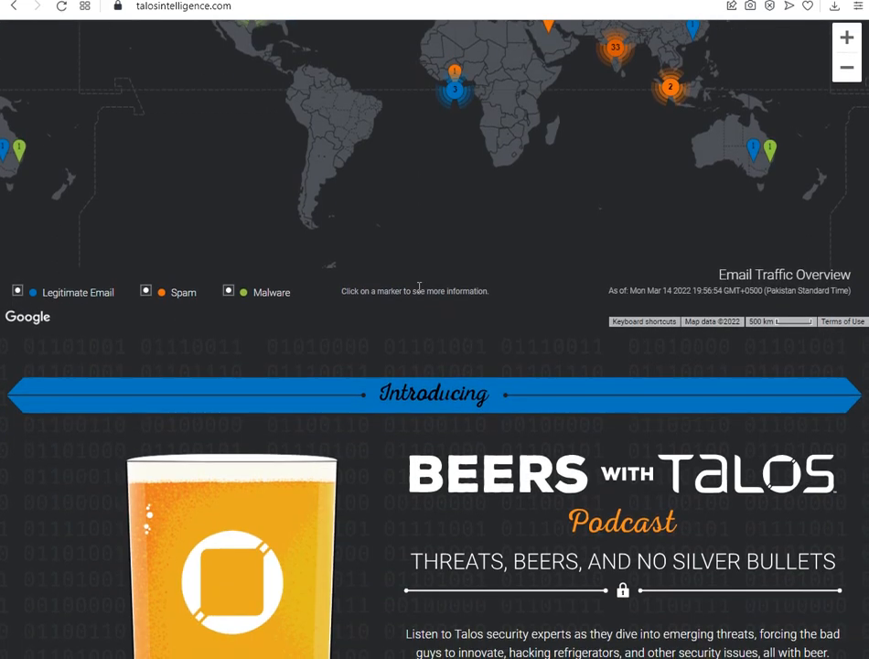
scroll(419, 288, "down", 9)
scroll(420, 300, "down", 5)
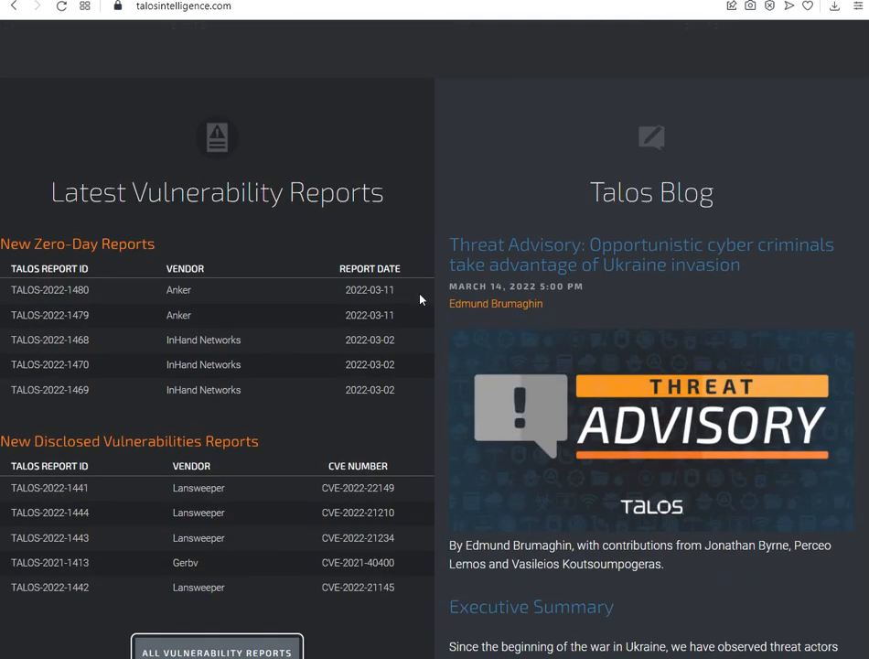
scroll(420, 299, "down", 2)
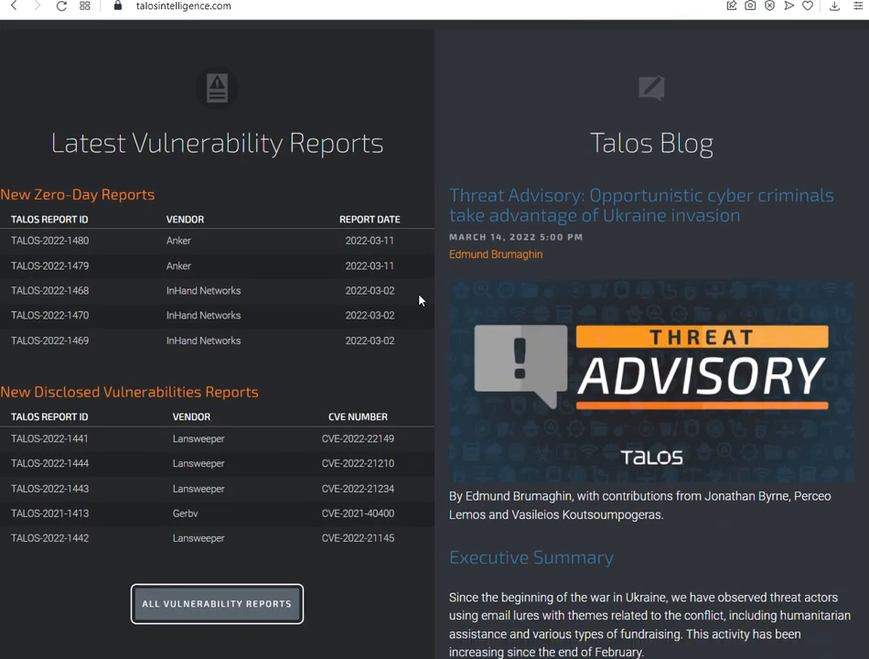
scroll(420, 299, "down", 3)
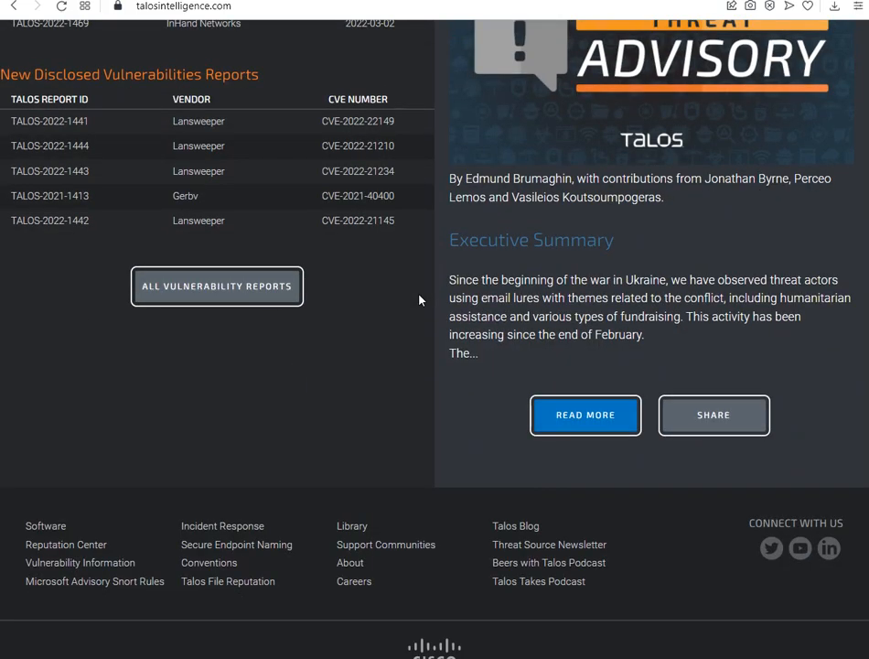
scroll(420, 299, "up", 10)
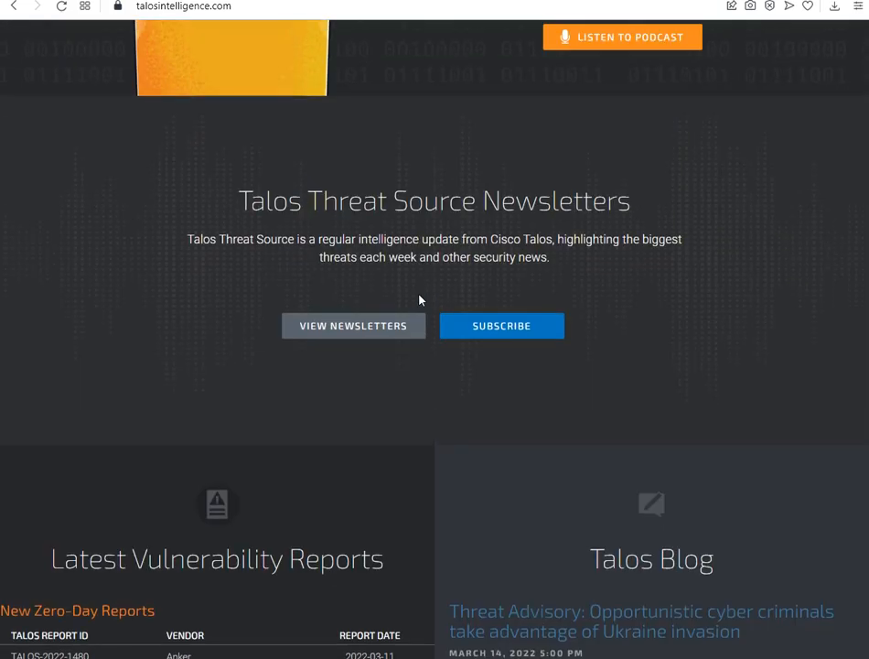
scroll(420, 299, "up", 10)
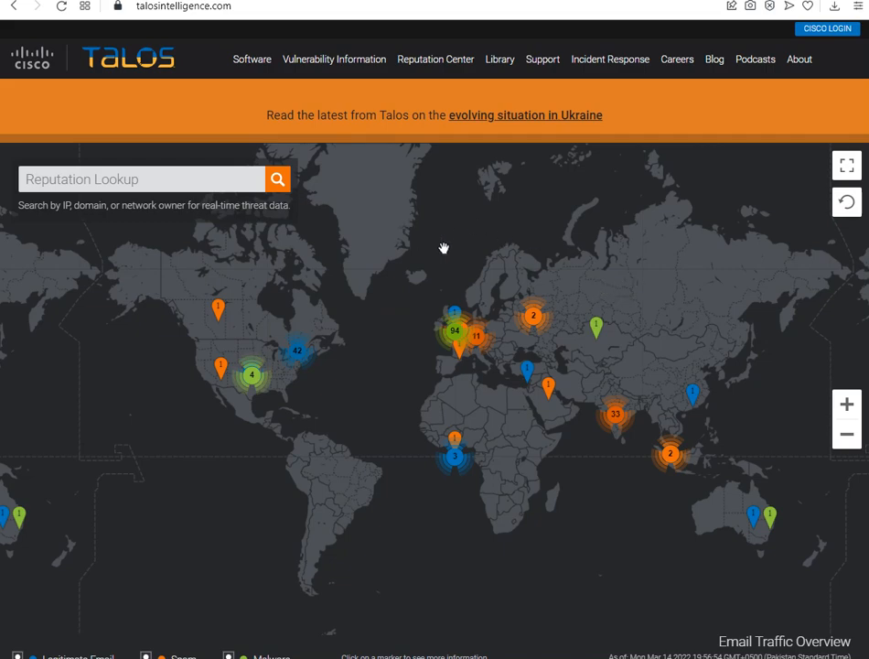
scroll(453, 275, "down", 5)
scroll(468, 296, "up", 5)
scroll(466, 300, "down", 5)
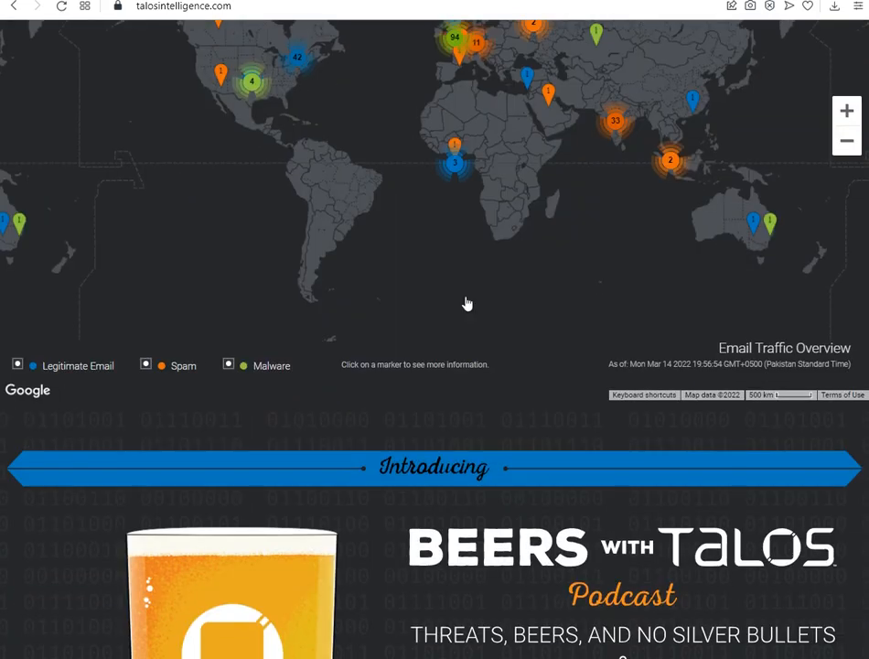
scroll(467, 303, "up", 5)
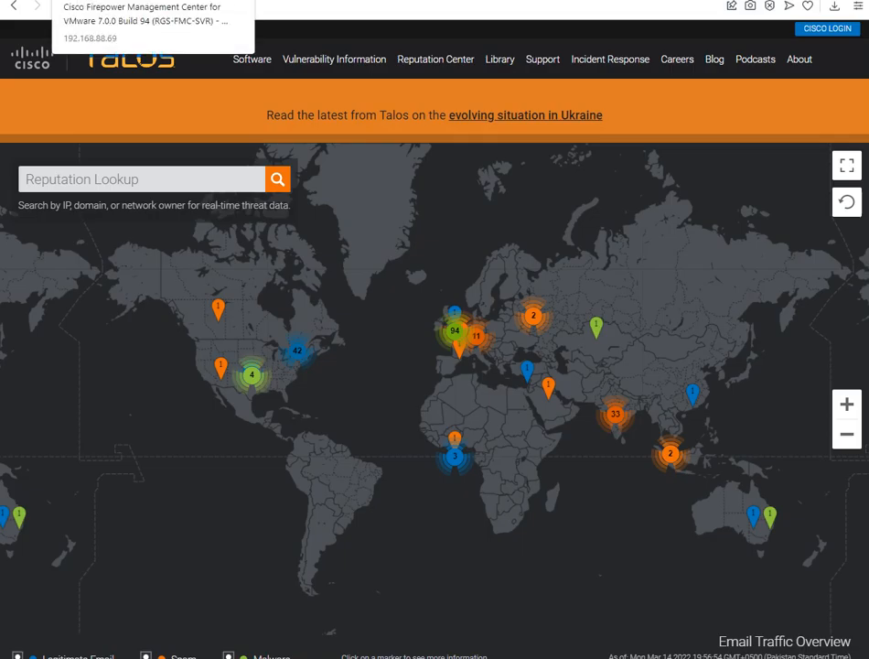
- Switch back to Firepower Management Center and open the Security Intelligence DNS Lists and Feeds in Object Management
left_click(119, 0)
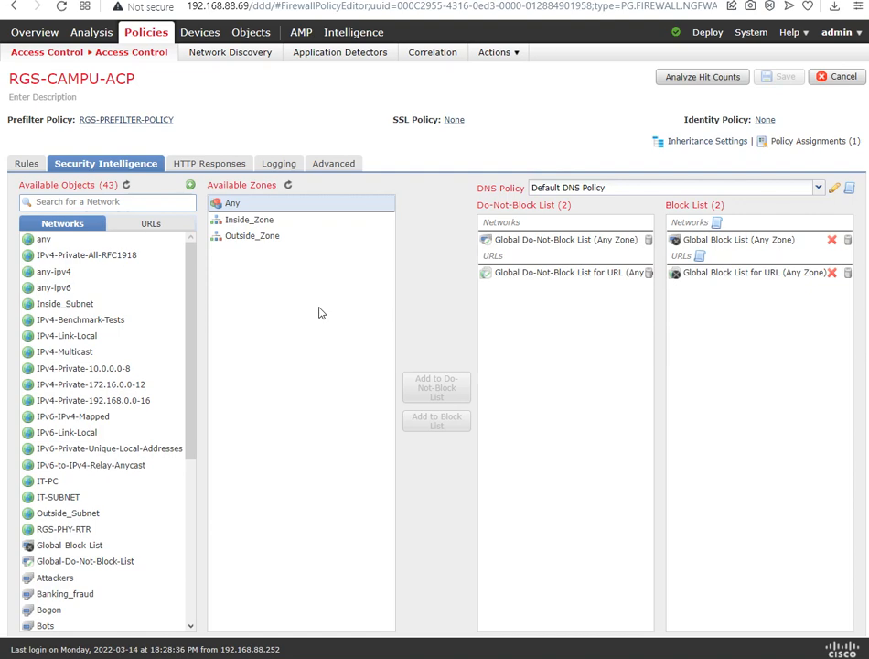
scroll(133, 348, "down", 3)
scroll(135, 347, "up", 3)
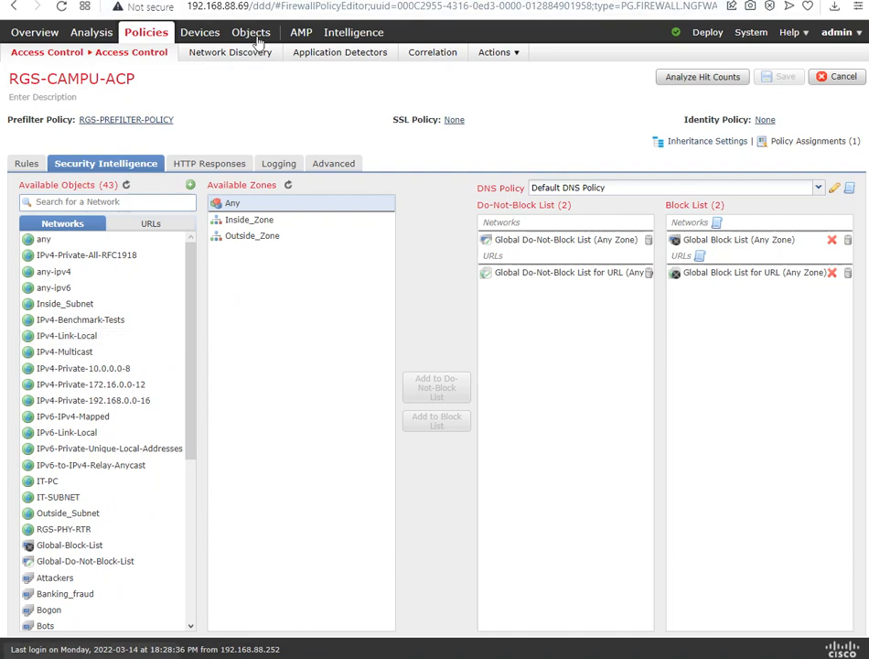
mouse_move(271, 40)
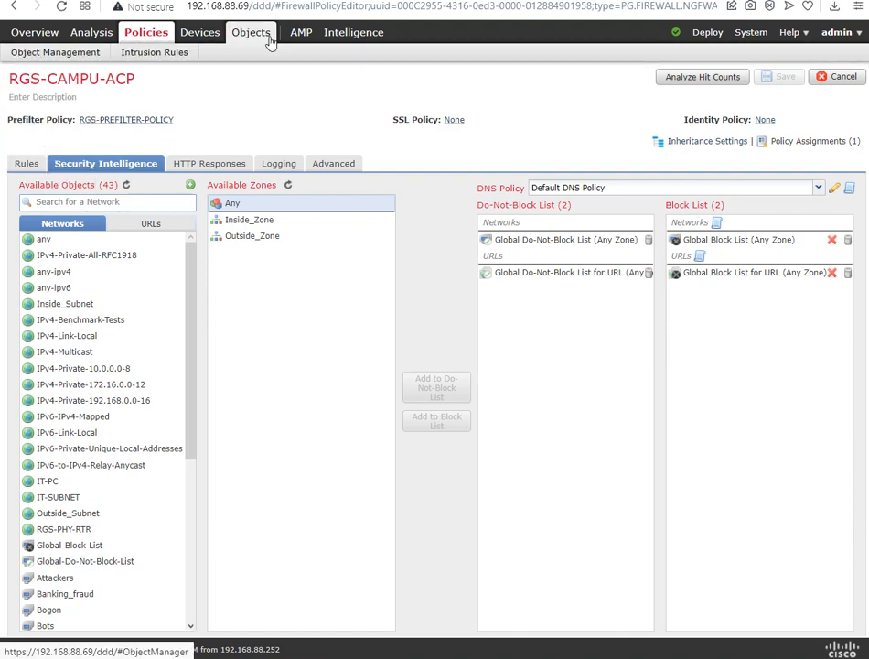
left_click(76, 56)
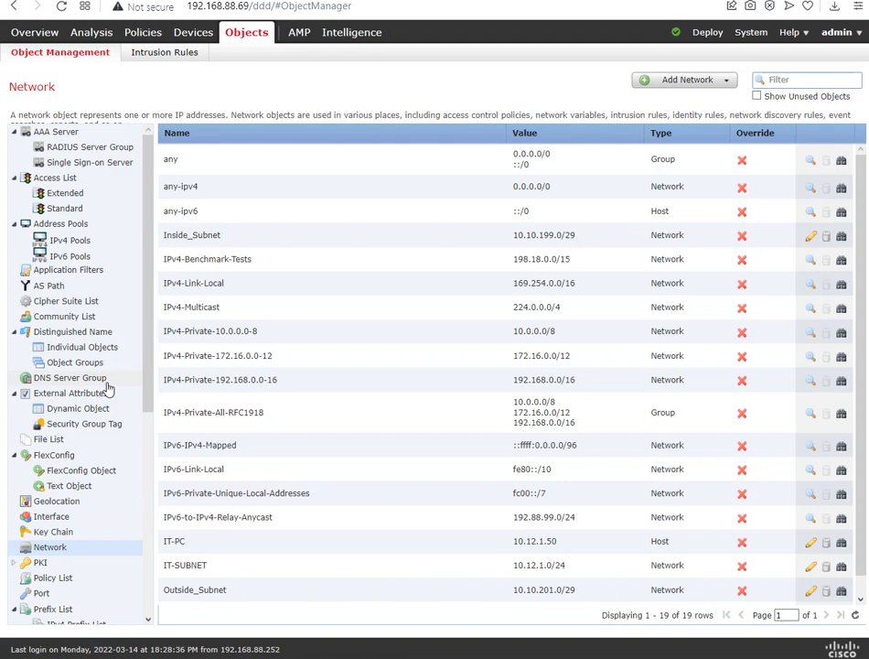
scroll(112, 426, "down", 5)
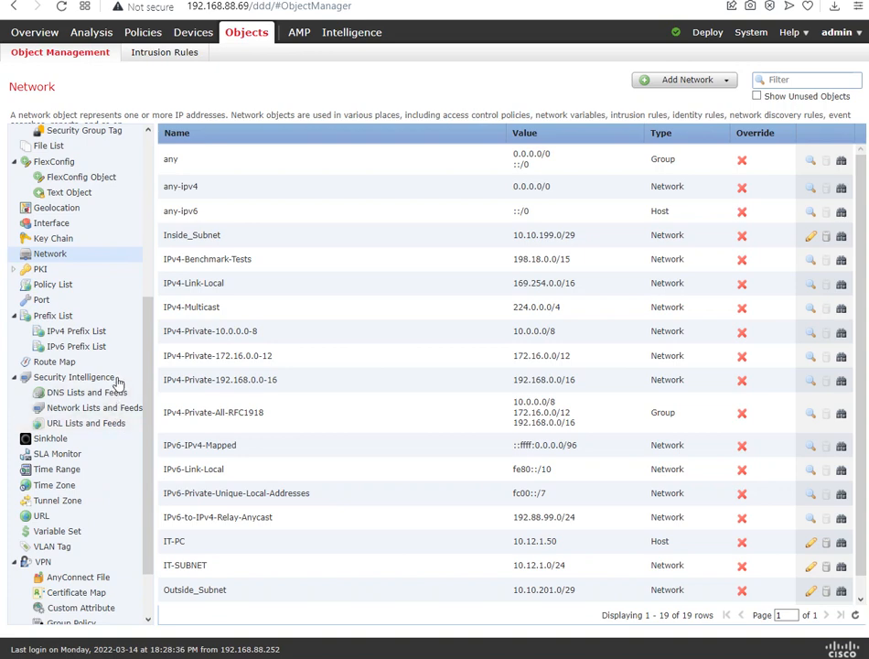
left_click(116, 381)
left_click(118, 383)
left_click(94, 392)
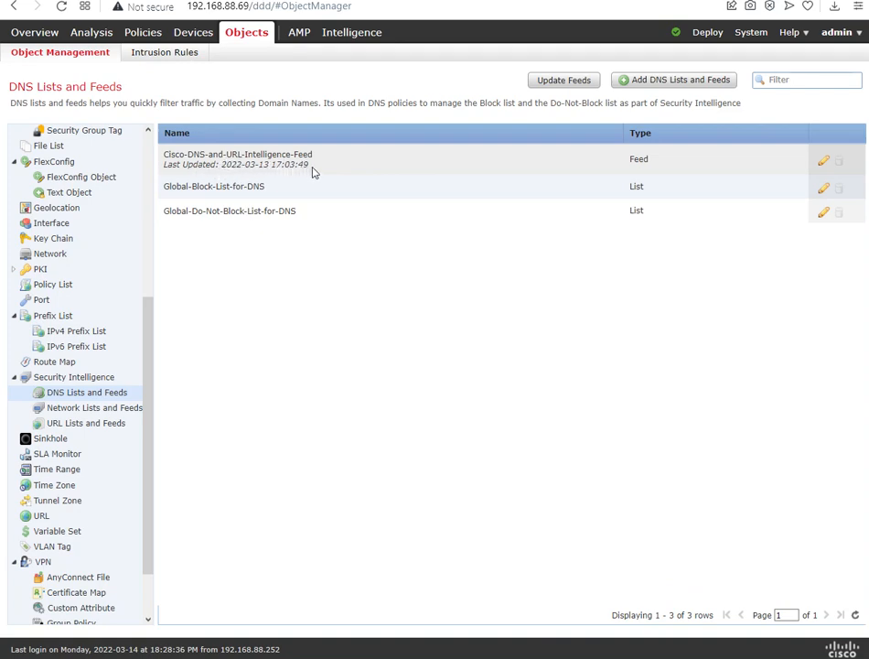
- Examine the update frequency options of Cisco-DNS-and-URL-Intelligence-Feed, then close its settings without saving
left_click(825, 164)
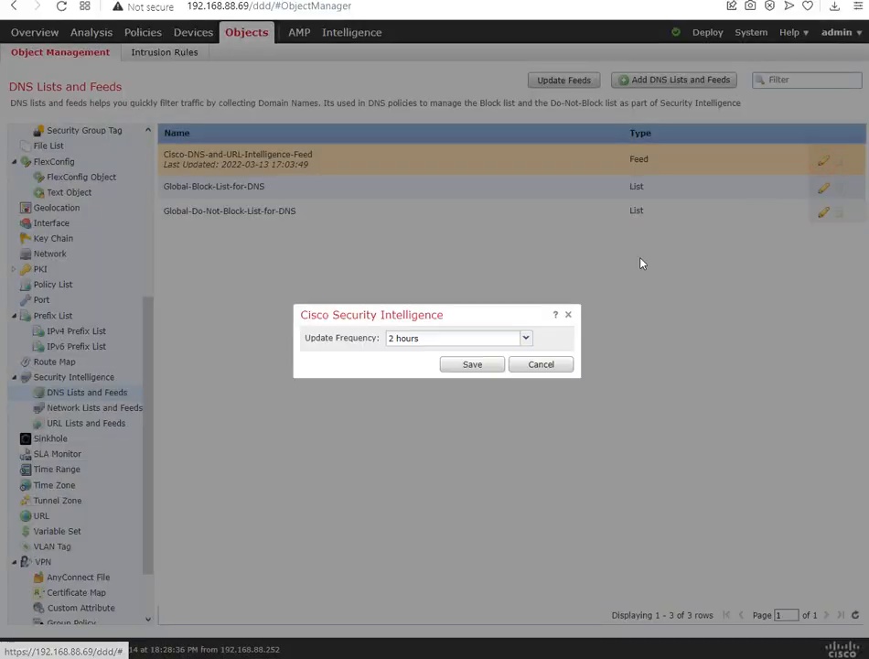
left_click(524, 339)
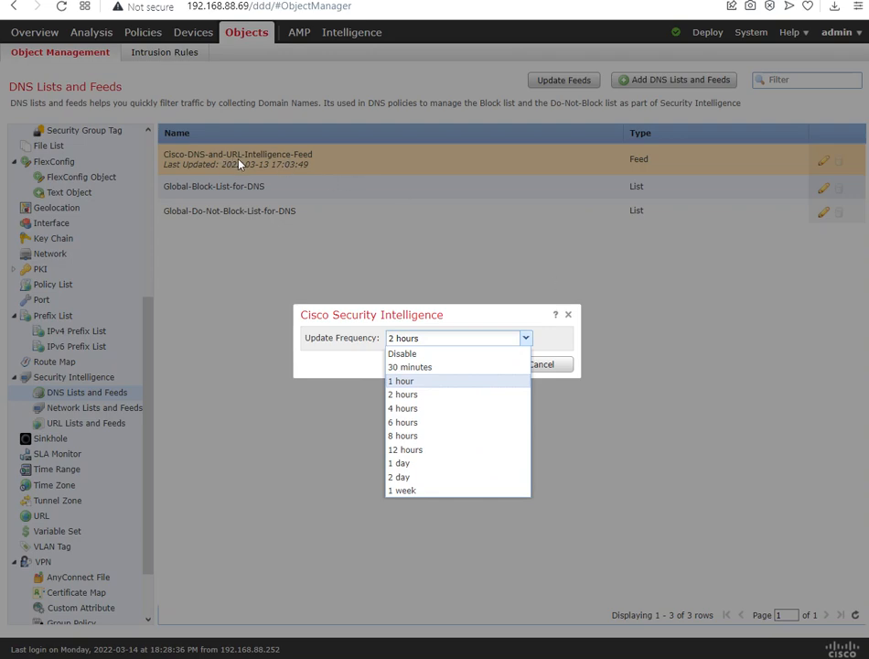
left_click(629, 308)
left_click(568, 315)
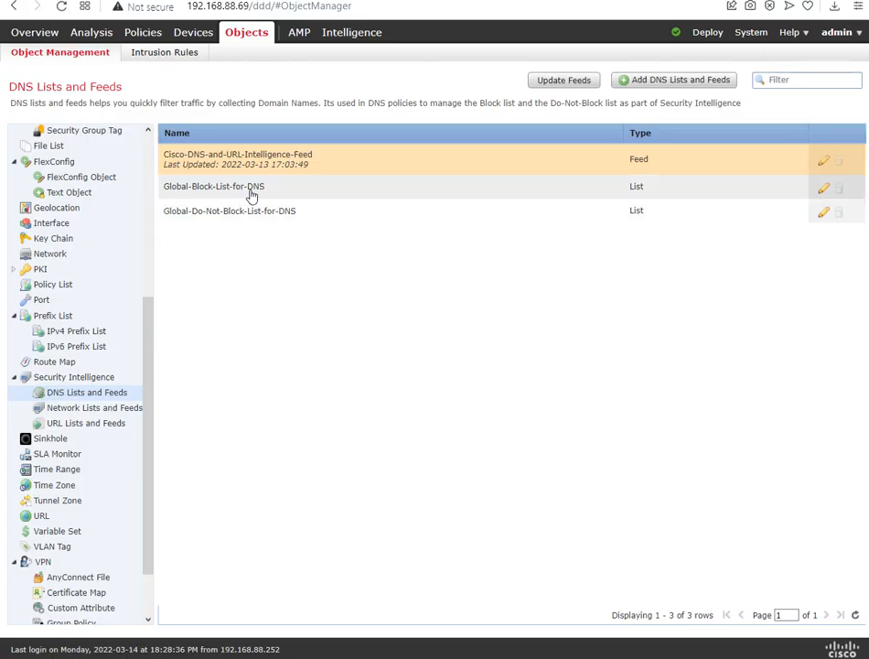
- Inspect the entries of Global-Block-List-for-DNS and Global-Do-Not-Block-List-for-DNS, closing each without saving
left_click(824, 192)
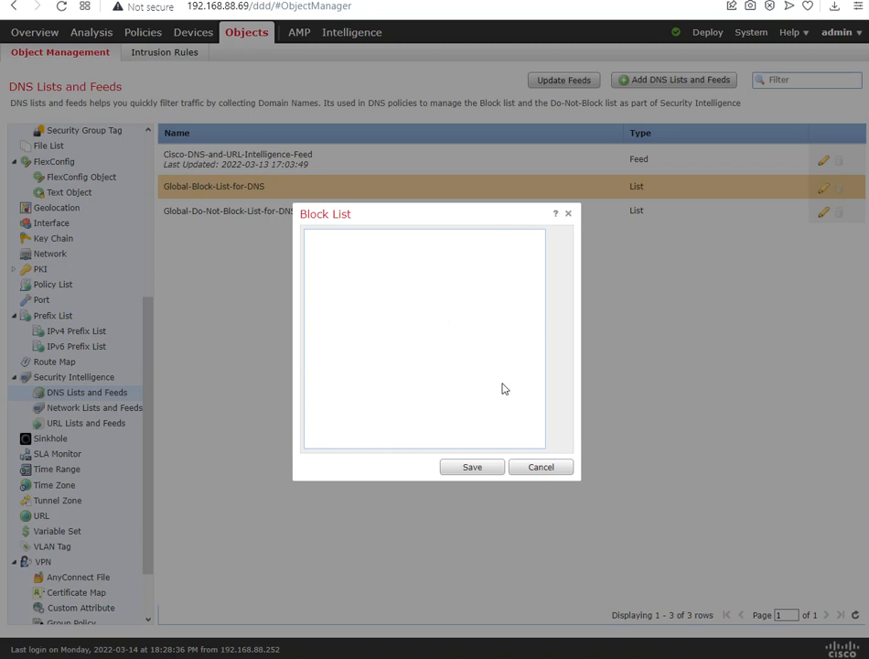
left_click(566, 470)
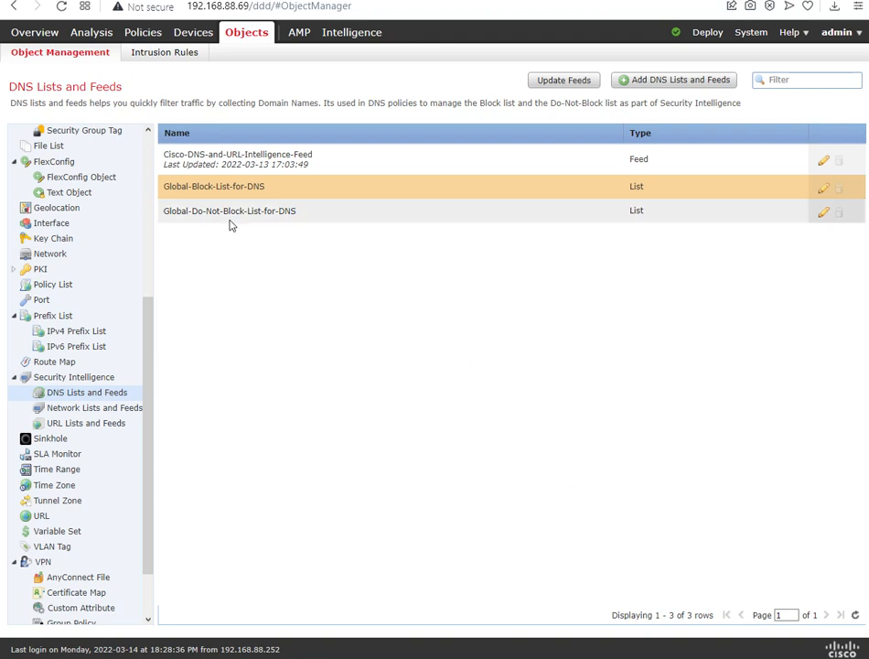
left_click(825, 212)
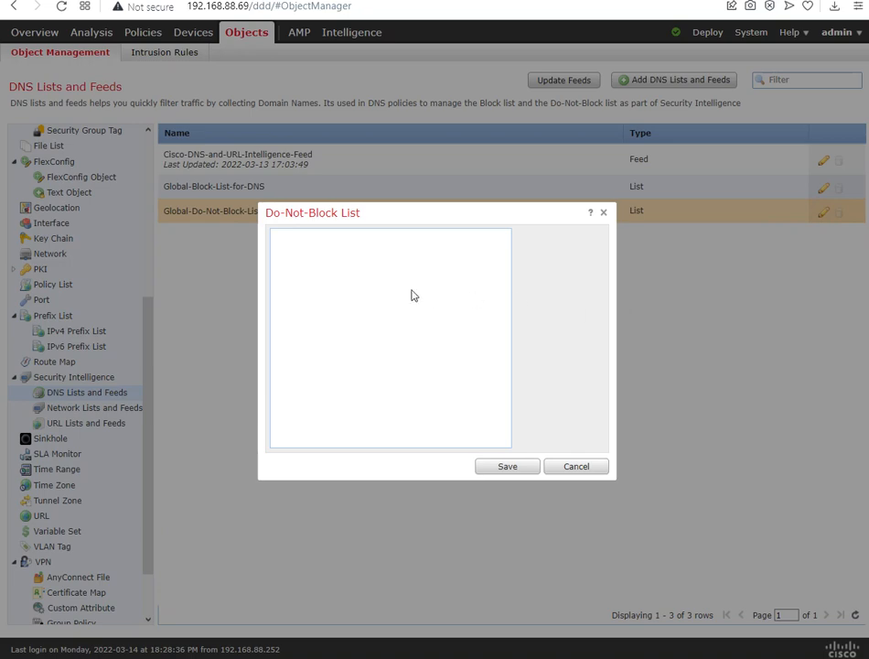
left_click(577, 466)
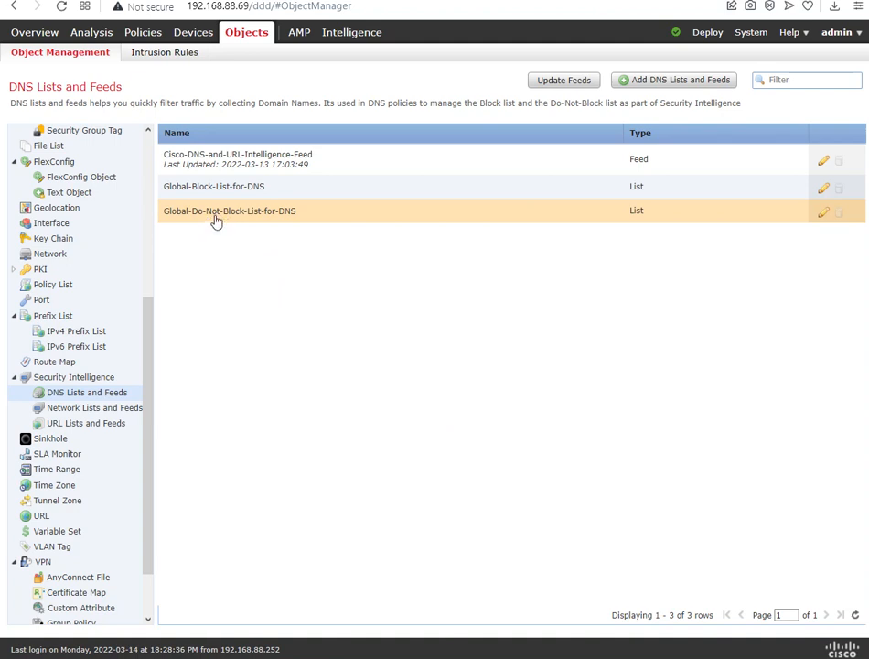
- Review the Network Lists and Feeds, then check the entries of Global-Block-List-for-URL in the URL Lists and Feeds without saving
left_click(116, 409)
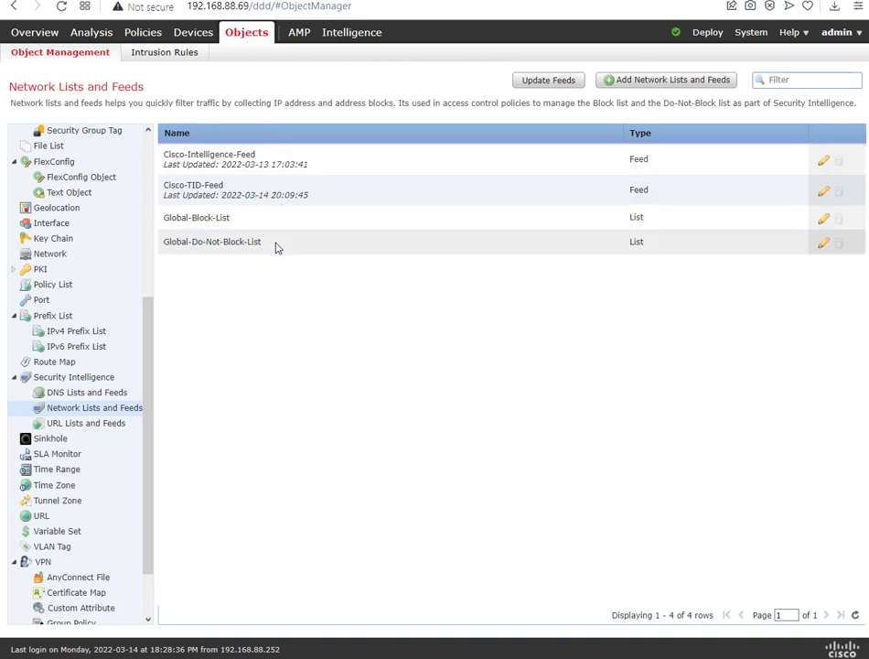
left_click(104, 428)
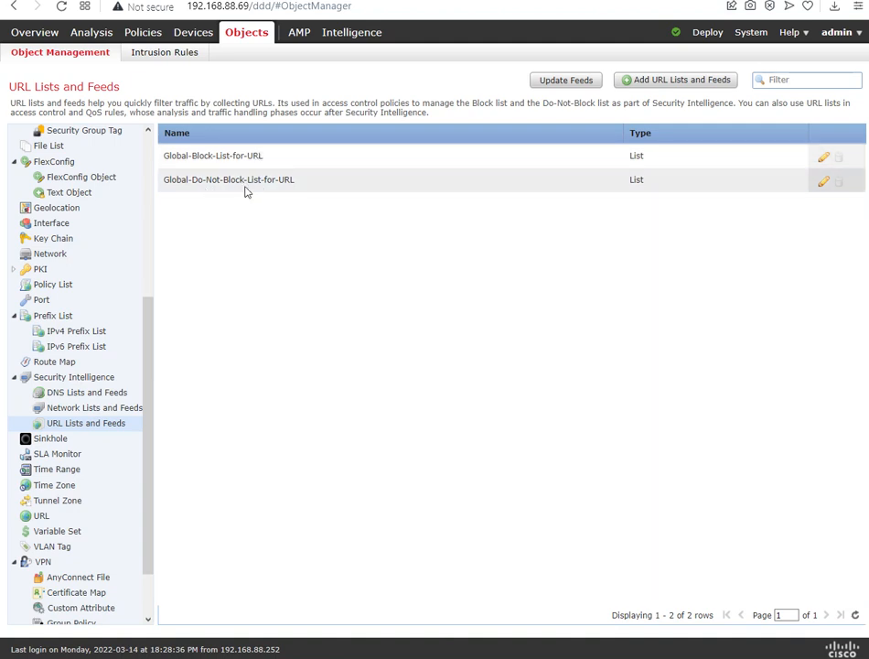
left_click(824, 157)
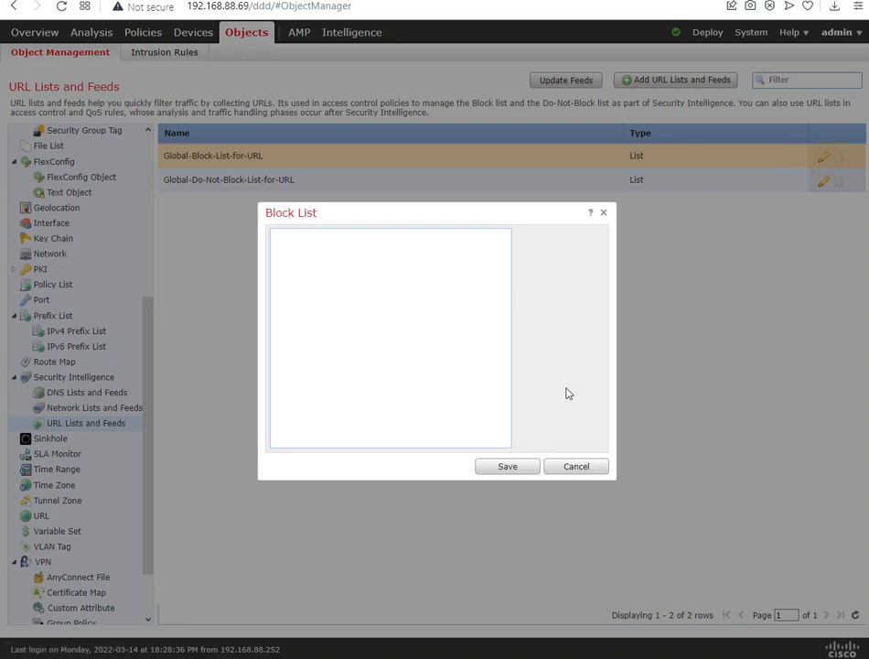
left_click(579, 468)
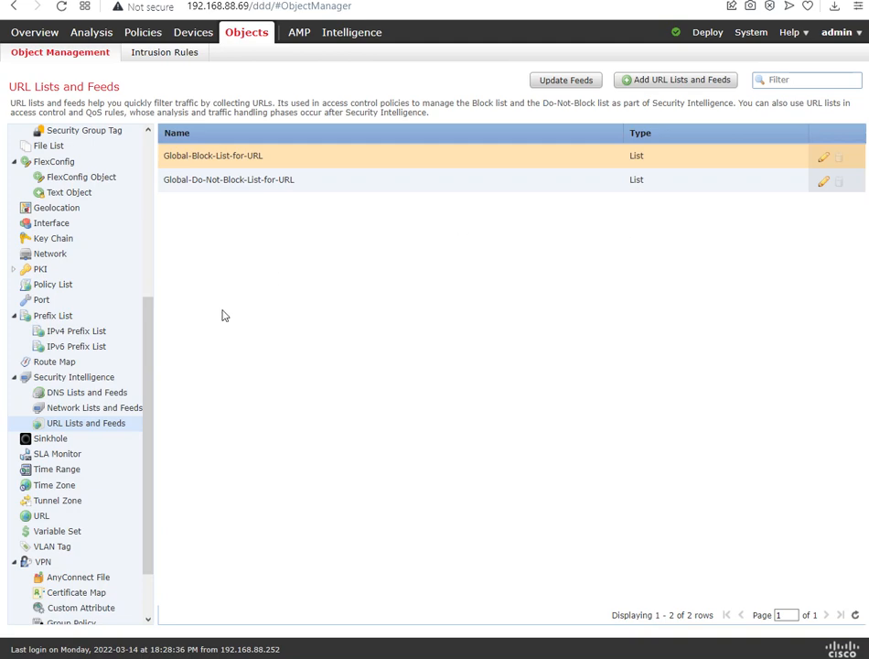
scroll(109, 379, "up", 3)
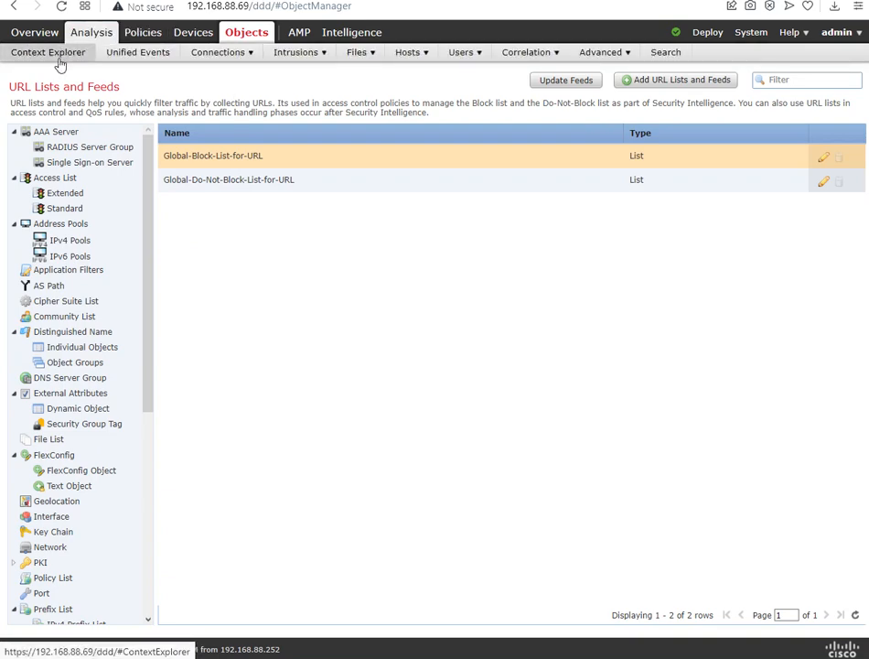
- Open the RGS-CAMPU-ACP access control policy and display its Security Intelligence settings
mouse_move(64, 55)
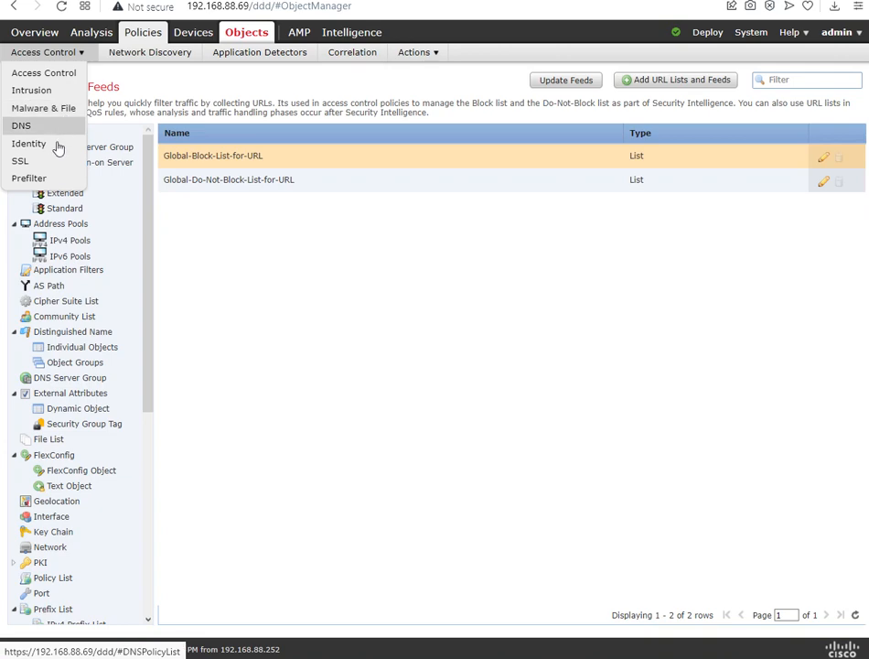
left_click(68, 80)
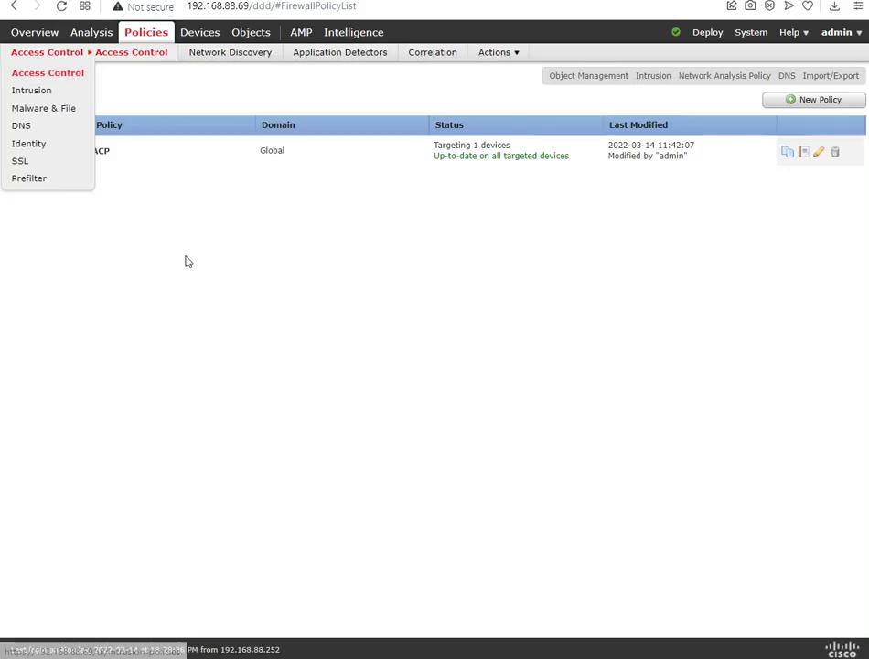
left_click(114, 159)
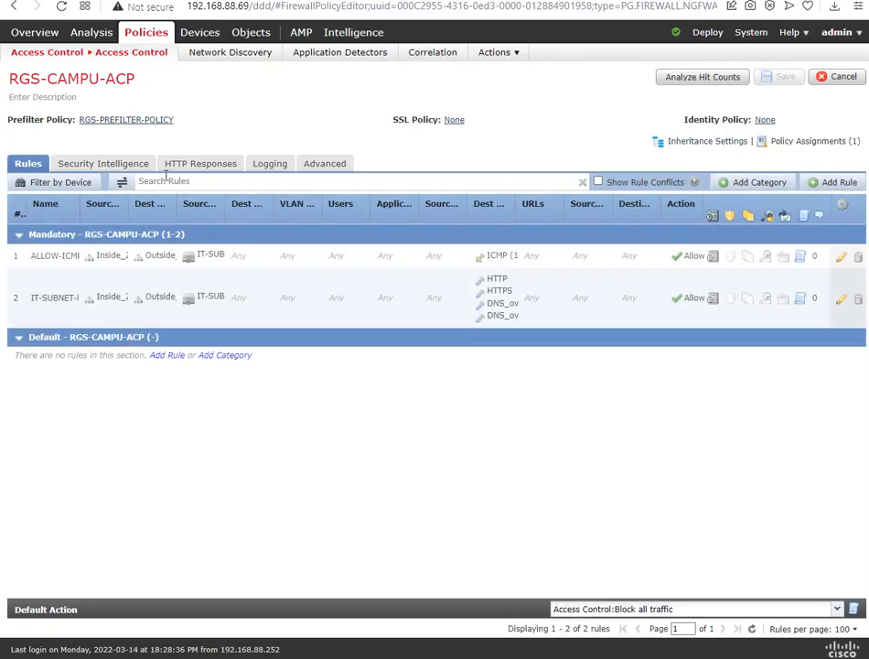
left_click(120, 166)
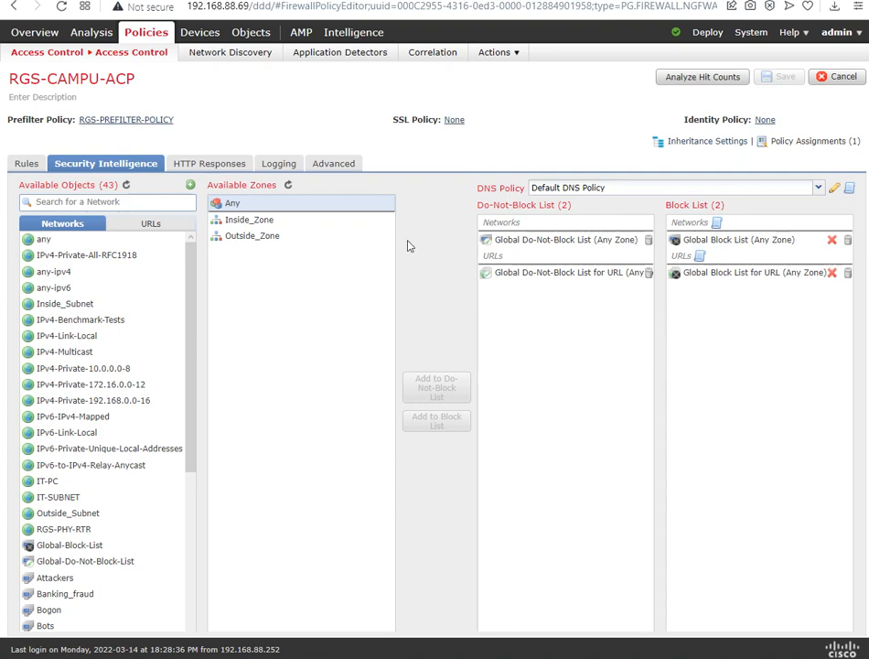
- Examine the available network objects and threat categories in the policy's Security Intelligence settings
scroll(108, 416, "down", 1)
scroll(108, 415, "down", 5)
scroll(107, 402, "up", 5)
scroll(87, 411, "down", 3)
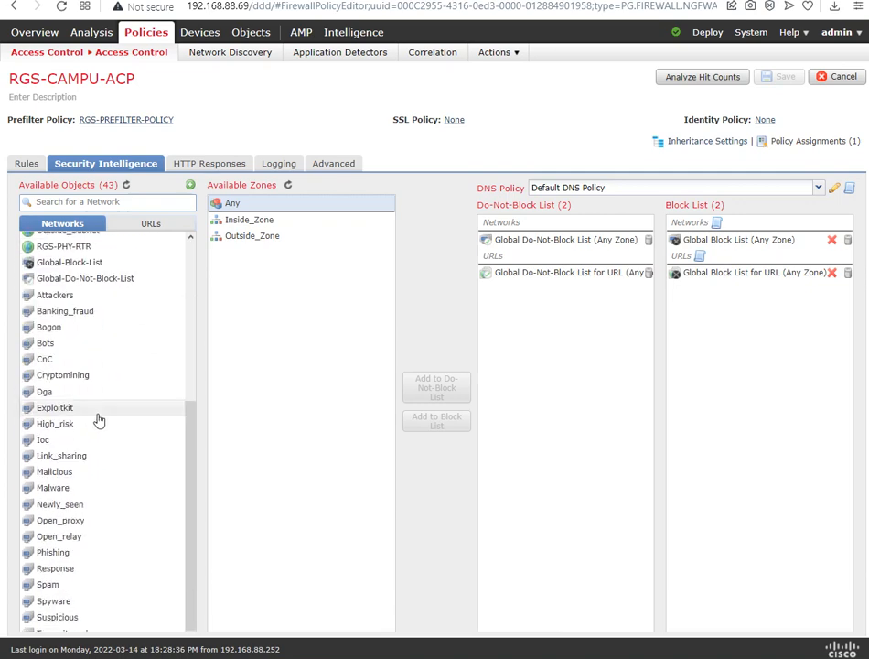
scroll(95, 457, "up", 1)
scroll(96, 458, "down", 1)
scroll(105, 468, "up", 3)
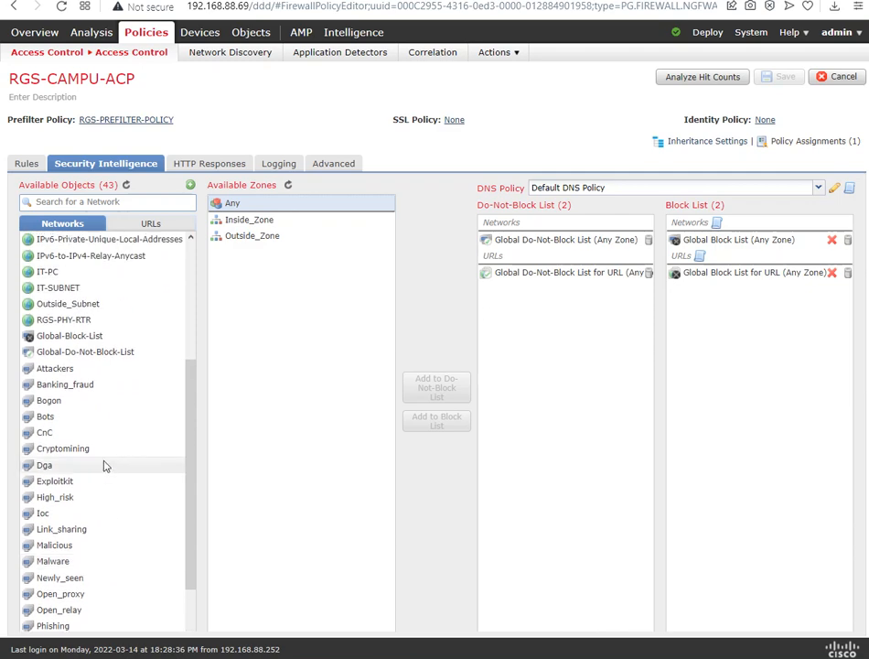
scroll(103, 368, "down", 3)
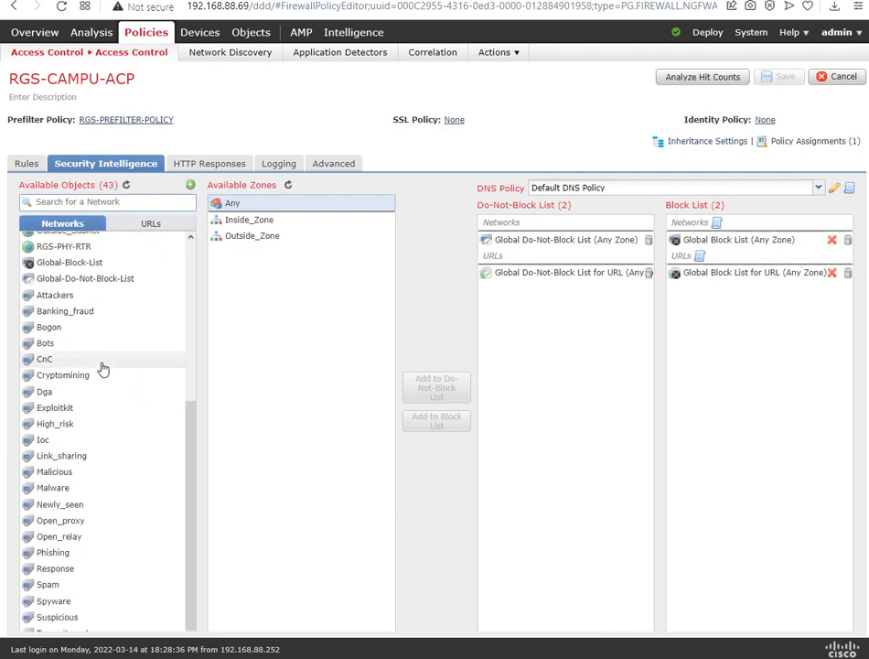
scroll(94, 380, "up", 3)
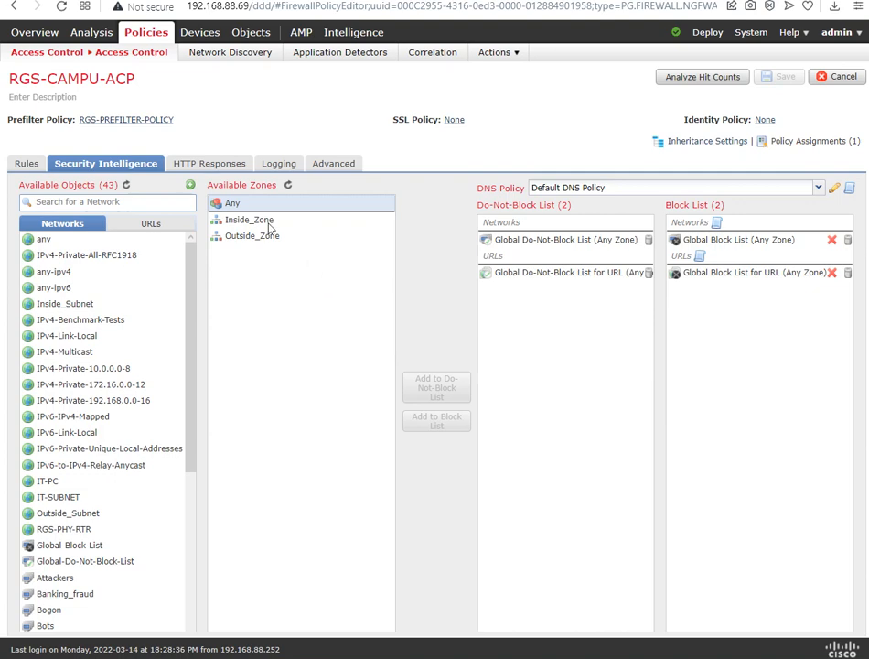
- Check the policy's HTTP Responses settings and the URL objects available in Security Intelligence, selecting Global-Block-List-for-URL
left_click(220, 166)
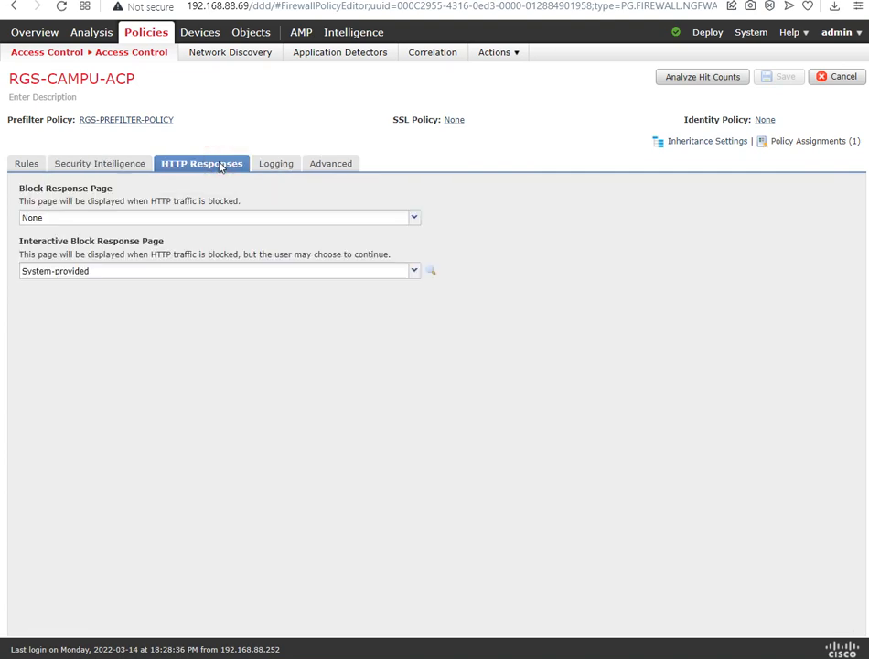
left_click(123, 165)
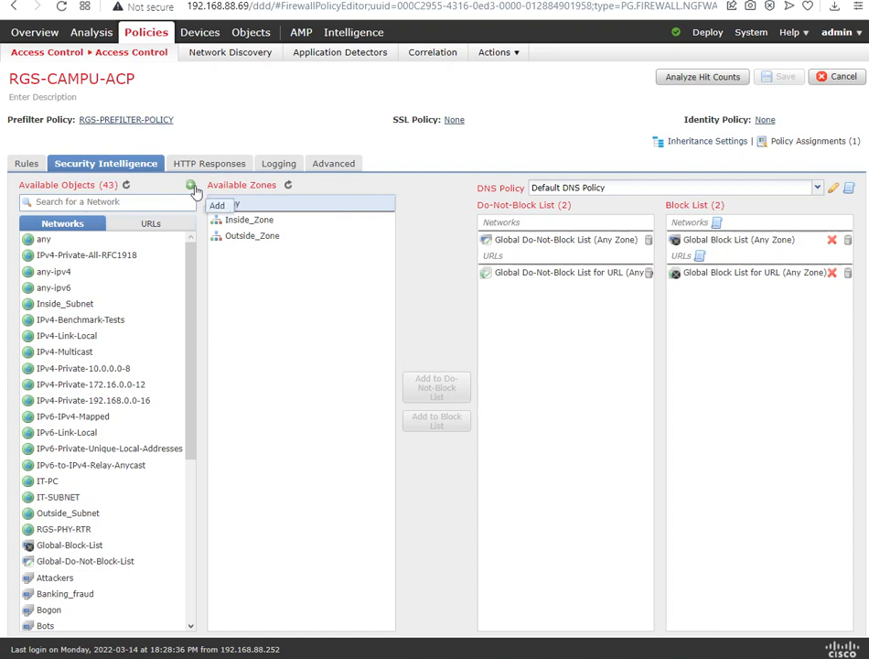
left_click(149, 224)
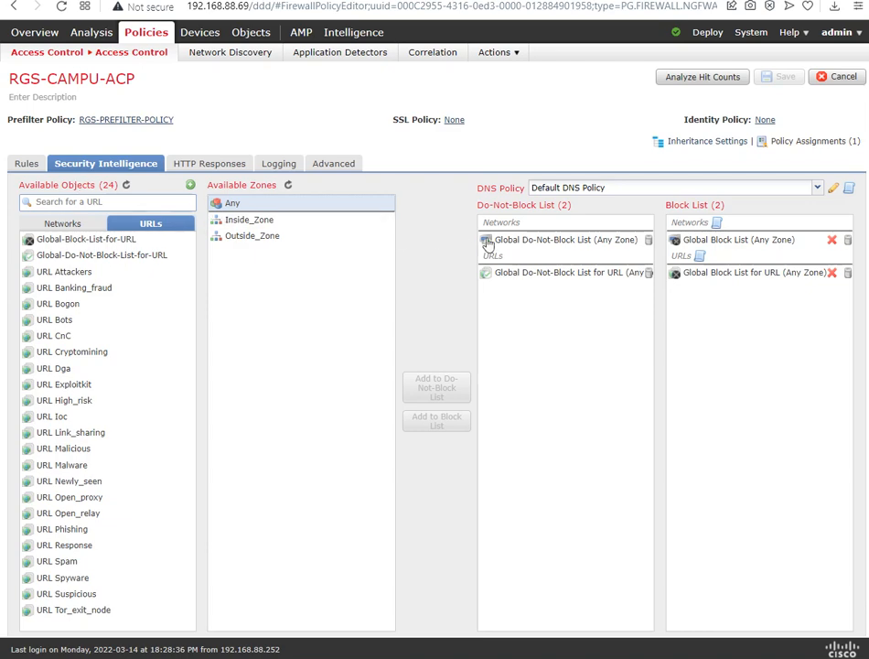
left_click(91, 239)
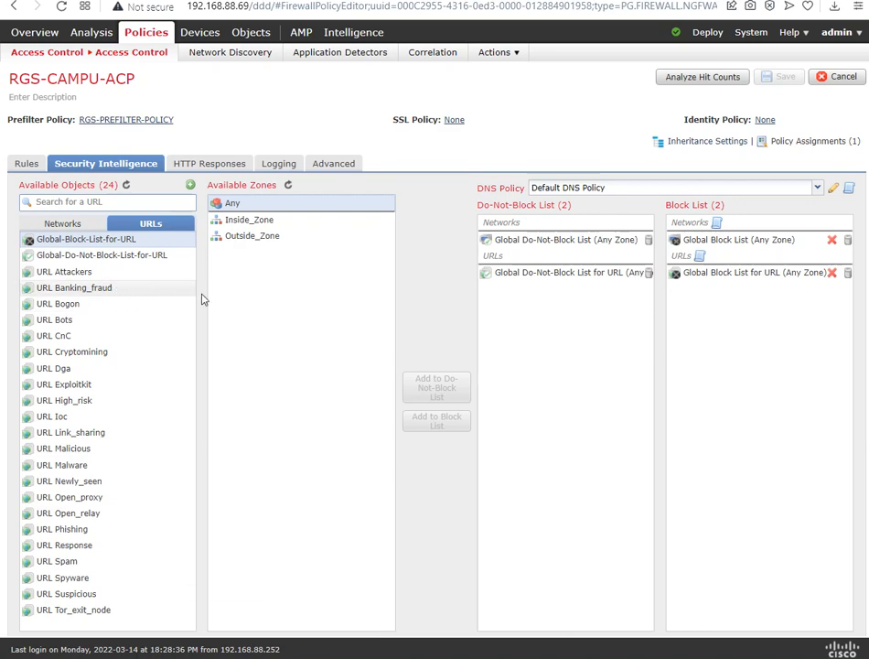
left_click(310, 302)
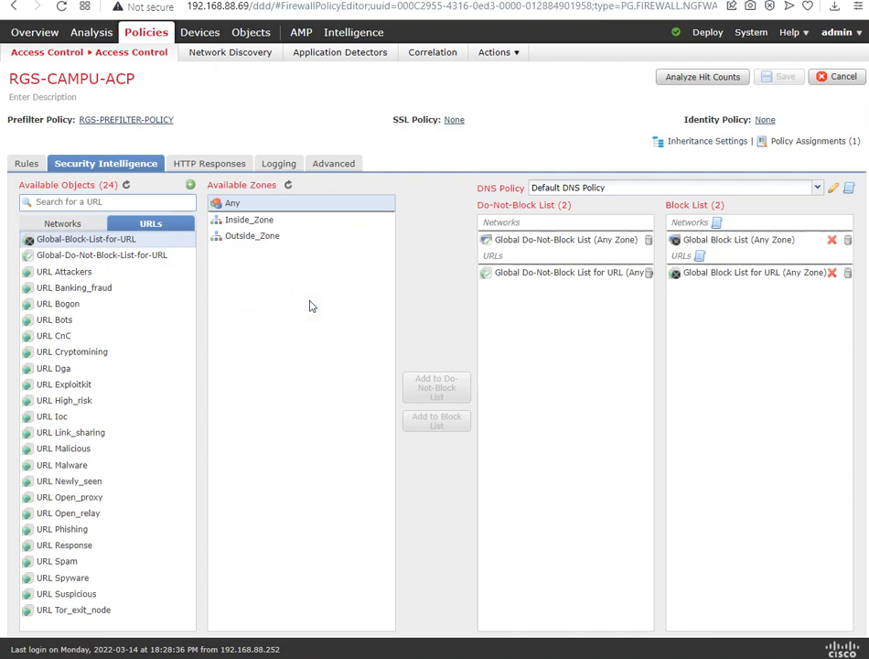
left_click(617, 348)
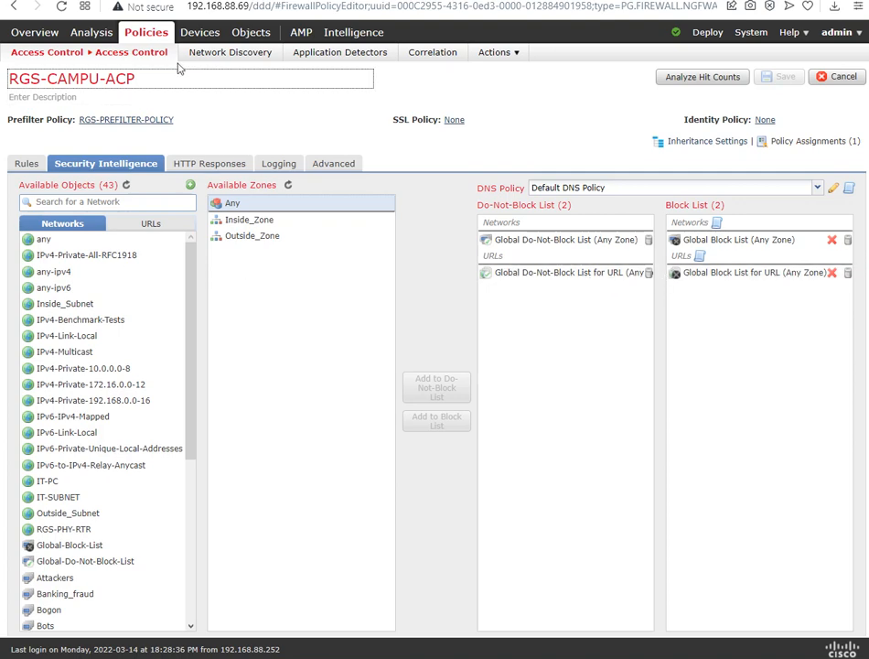
- Open the Connection Events and inspect the block and do-not-block actions offered for the initiator IP of the latest event
mouse_move(71, 33)
mouse_move(220, 52)
left_click(209, 73)
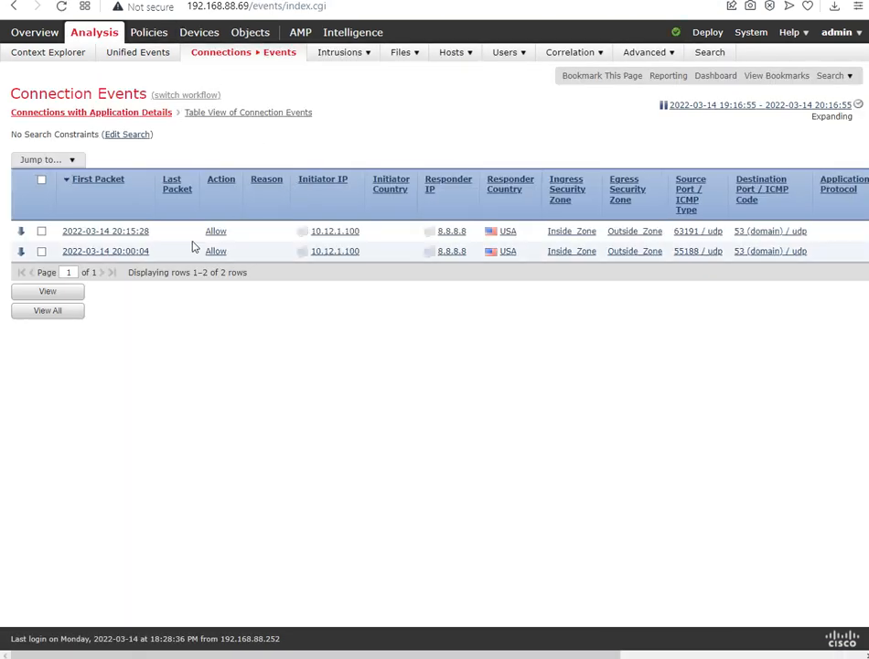
right_click(340, 236)
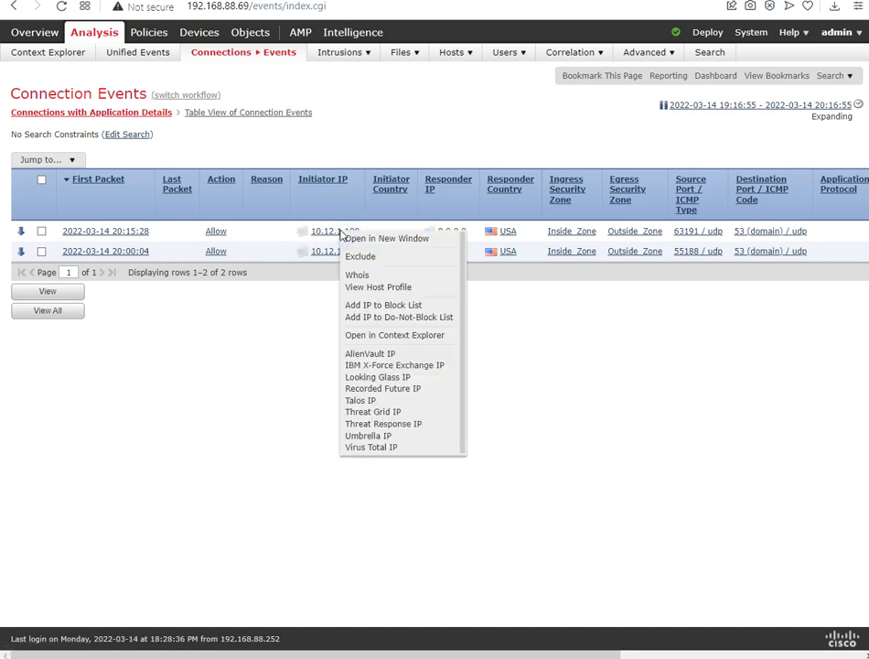
left_click(291, 321)
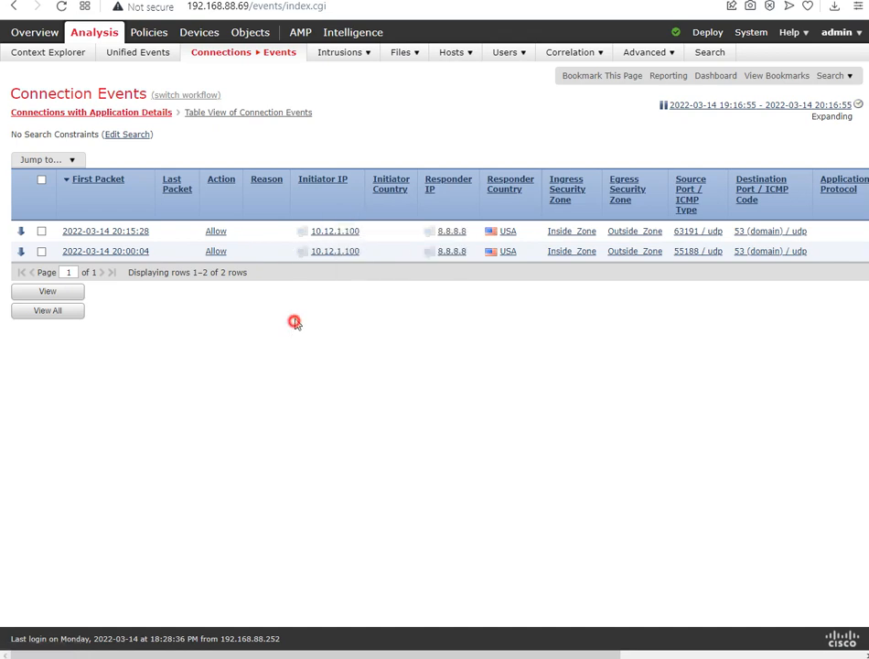
right_click(341, 236)
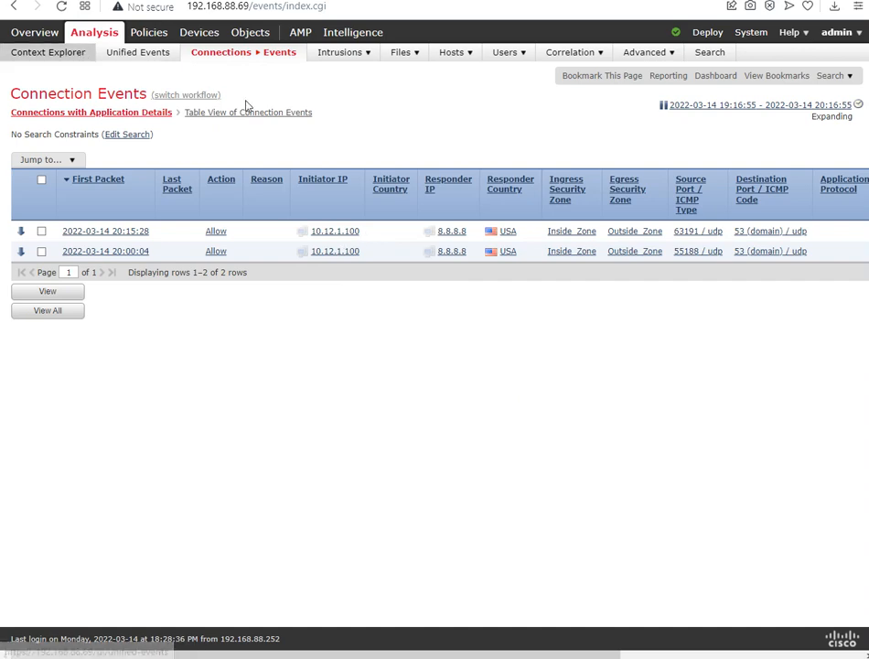
- Return from Connection Events to the Security Intelligence settings of the RGS-CAMPU-ACP access control policy
mouse_move(150, 35)
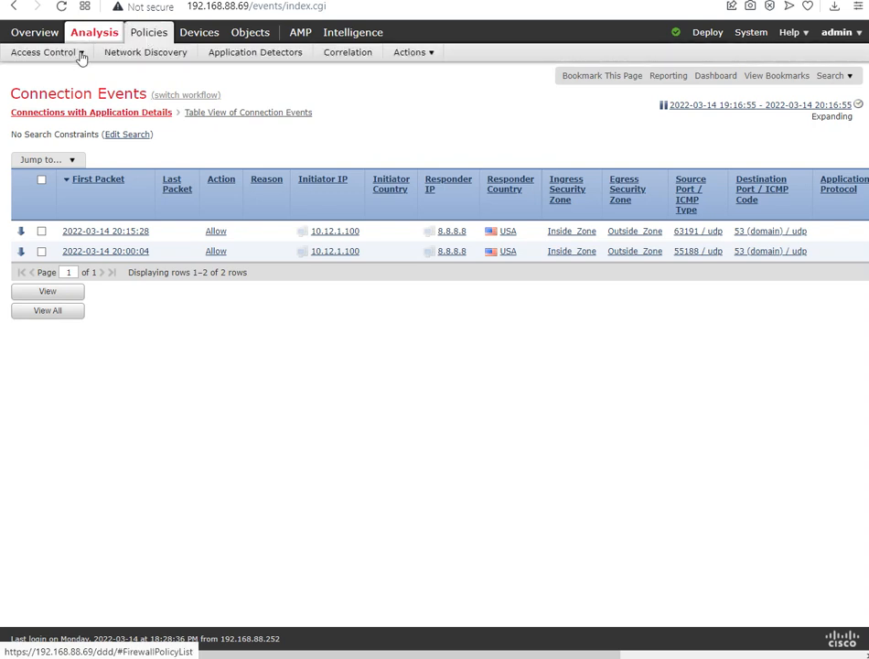
mouse_move(89, 55)
left_click(47, 71)
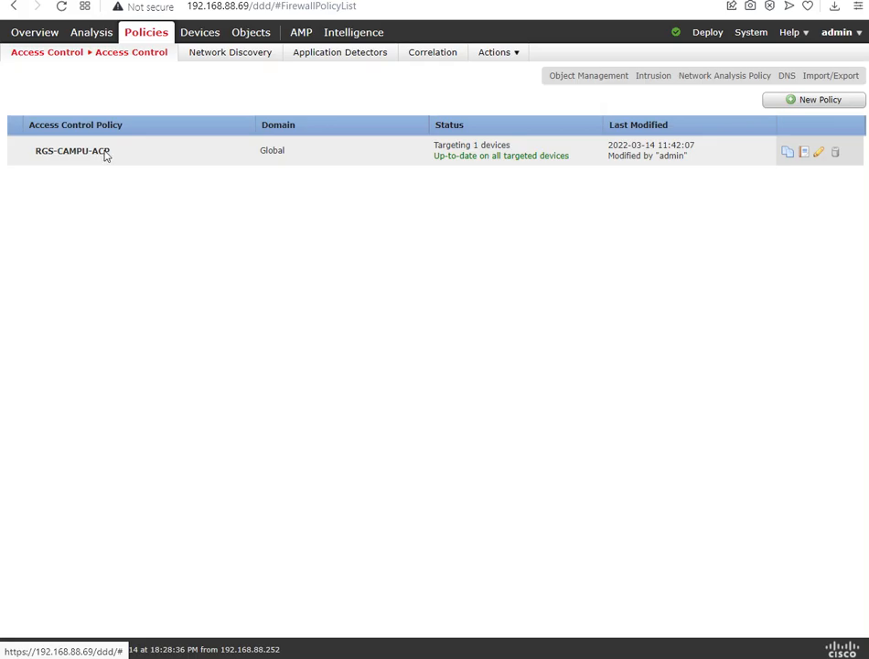
left_click(103, 152)
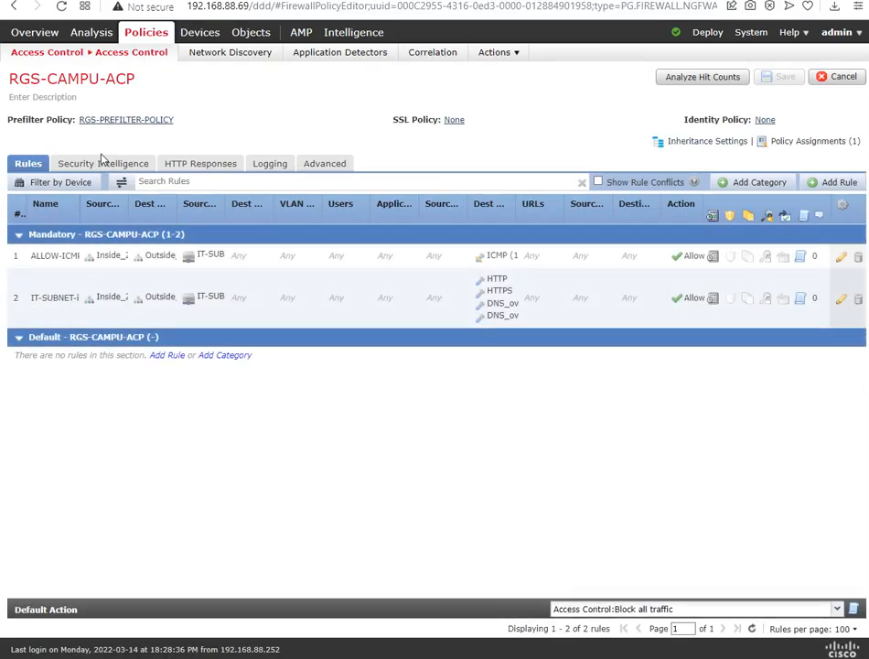
left_click(137, 163)
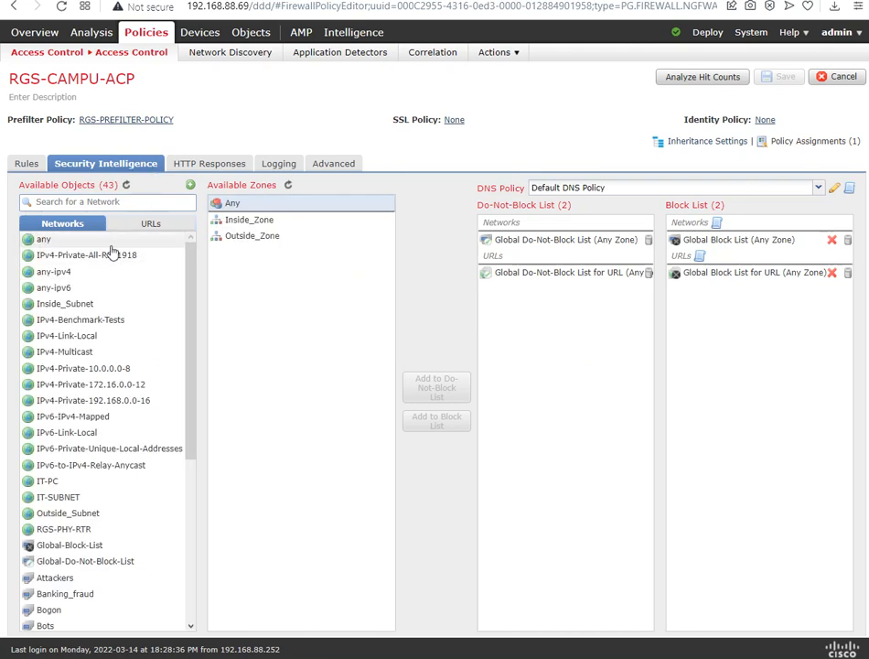
- Look over the available URL objects and the full list of network objects in the Security Intelligence settings
left_click(150, 224)
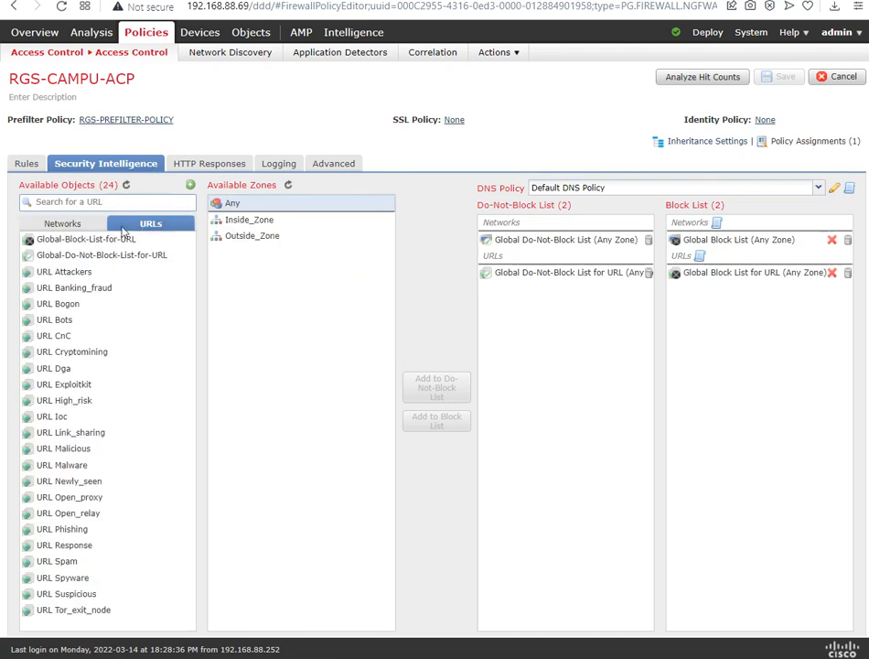
left_click(91, 225)
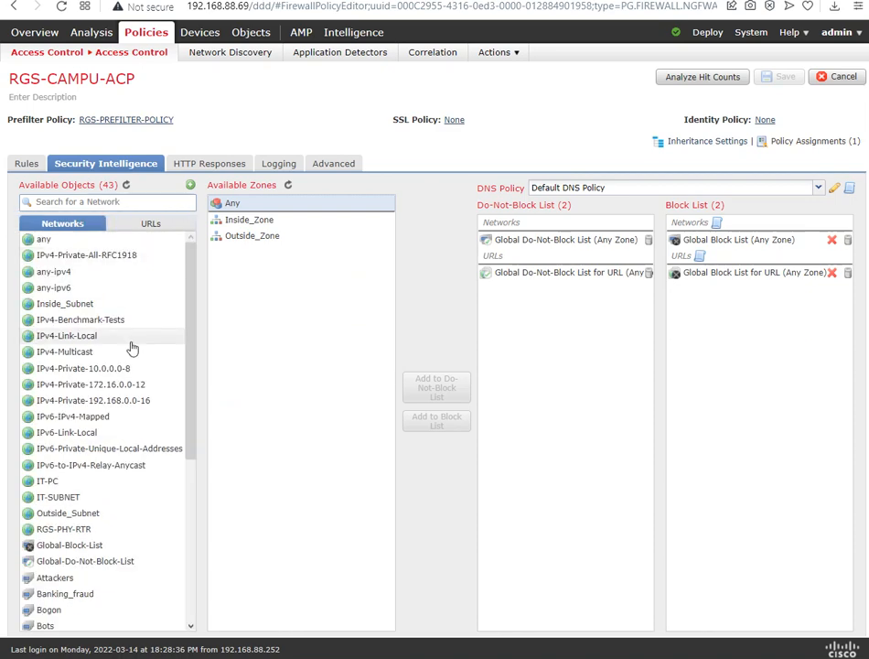
scroll(134, 351, "down", 3)
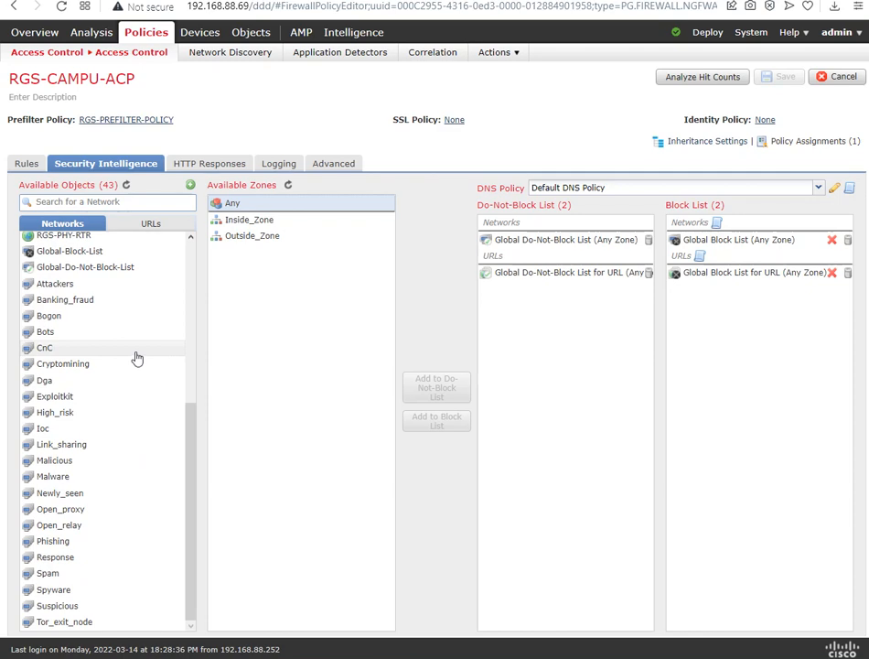
mouse_move(250, 38)
left_click(193, 372)
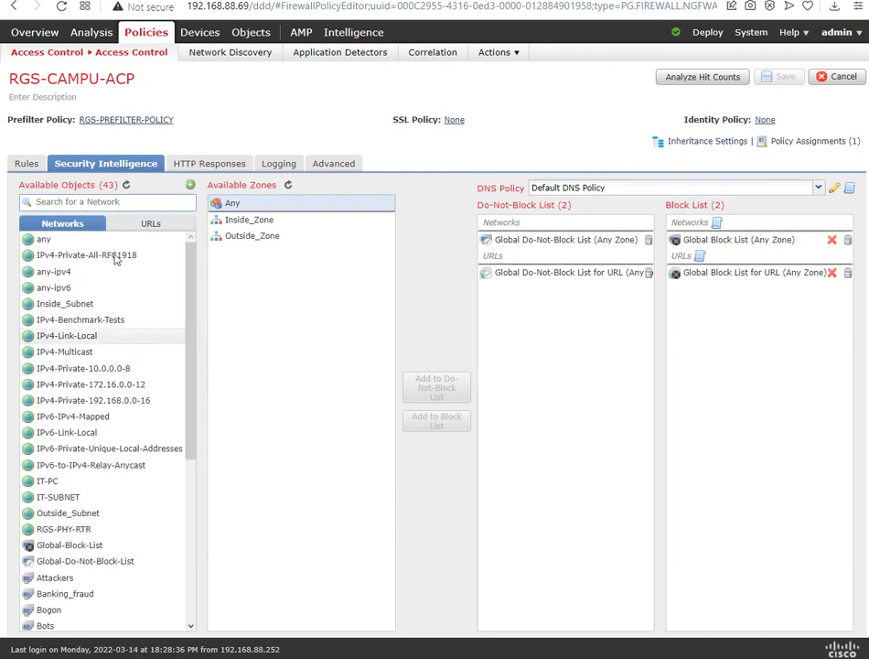
- Compare the available URL objects with the network objects by alternating between the two lists, ending on the URL objects
left_click(150, 225)
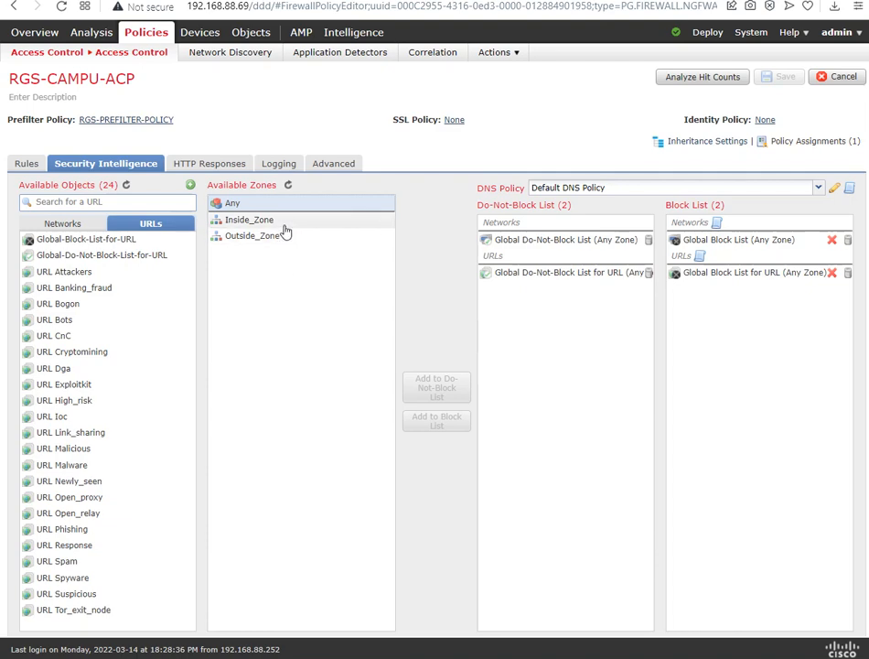
left_click(83, 224)
left_click(142, 226)
left_click(91, 224)
left_click(145, 226)
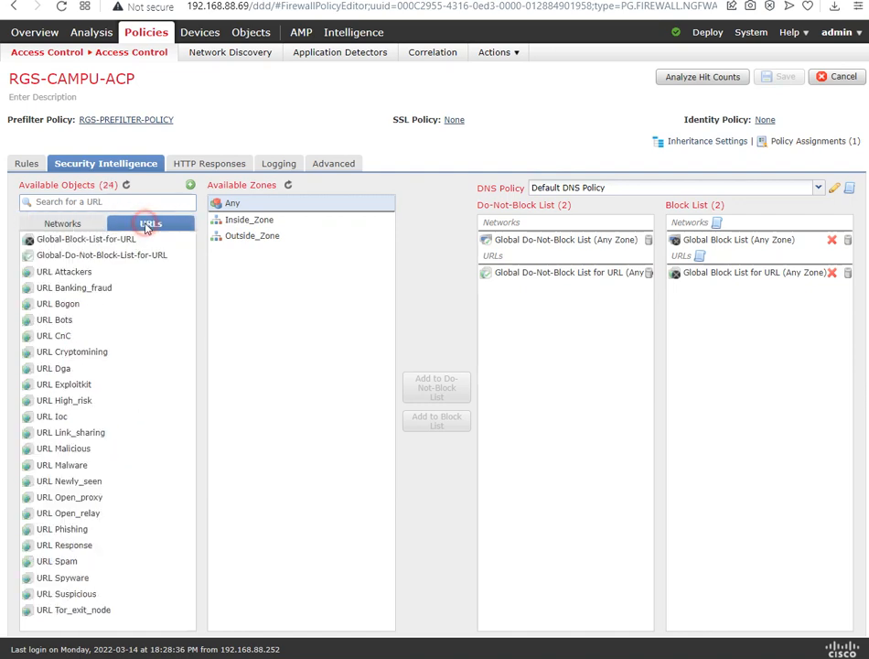
left_click(95, 225)
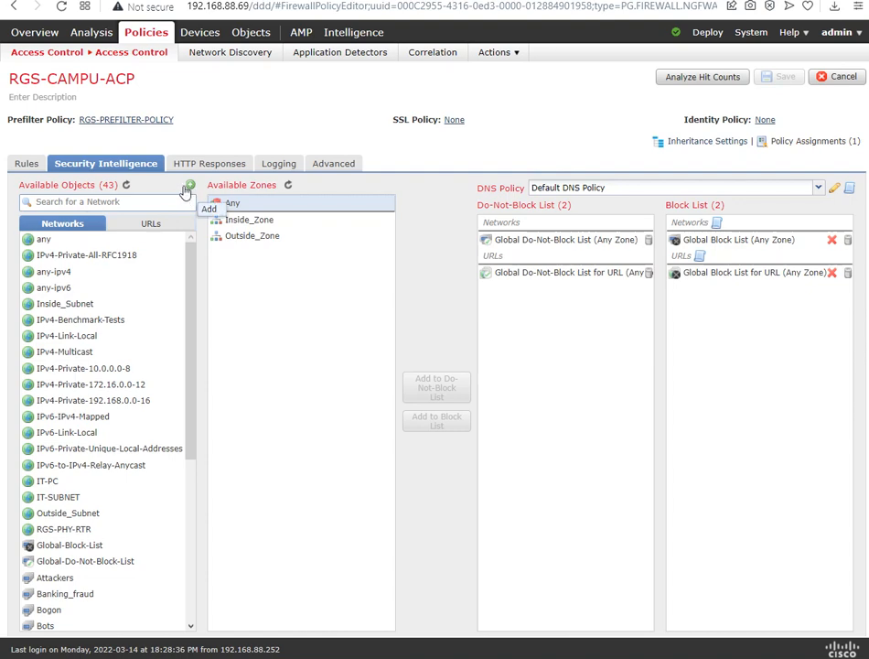
left_click(154, 224)
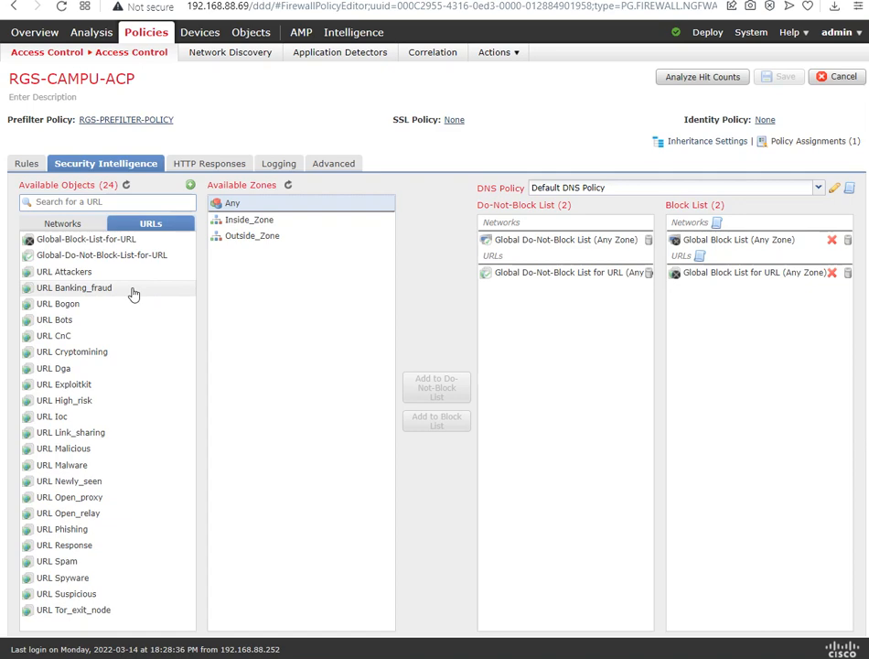
- Open Object Management and review the Security Intelligence DNS, Network and URL Lists and Feeds in turn
mouse_move(235, 42)
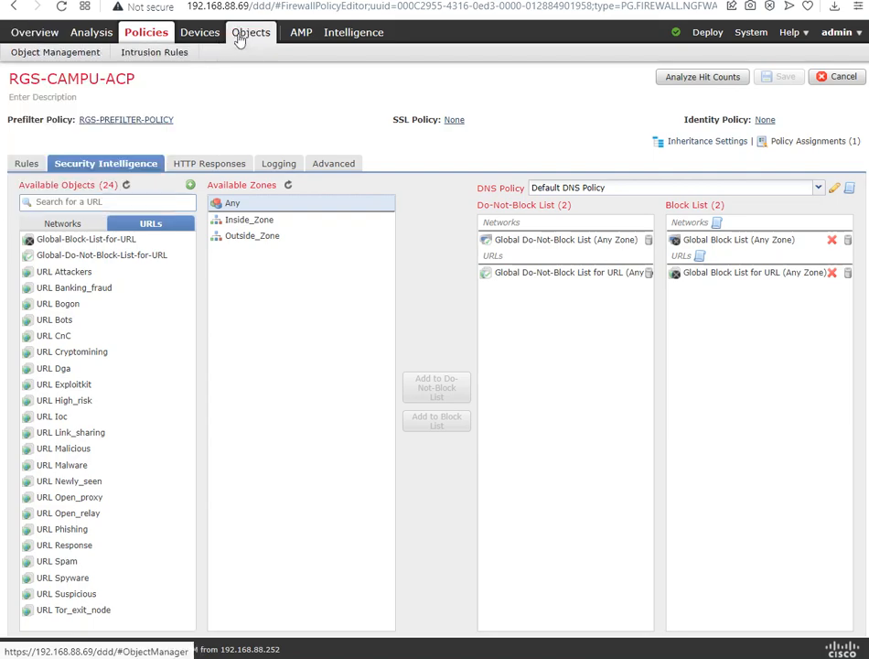
left_click(88, 57)
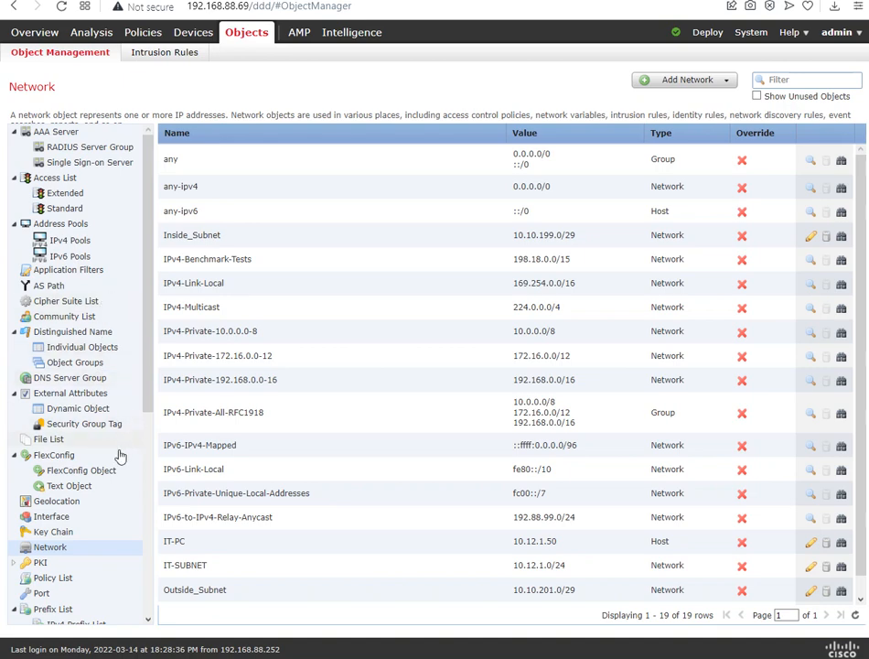
scroll(120, 456, "down", 3)
left_click(120, 523)
left_click(117, 523)
left_click(105, 543)
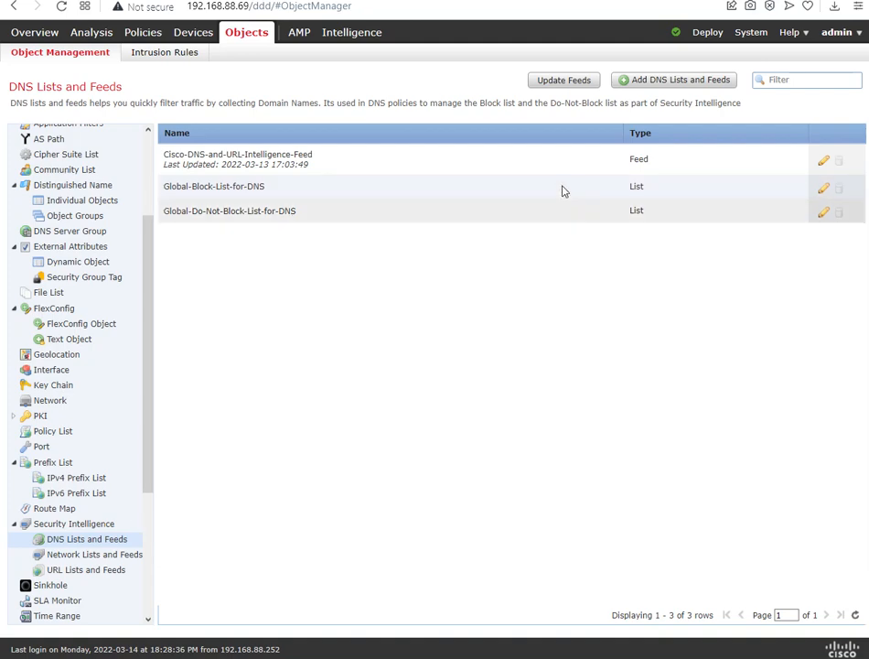
left_click(97, 555)
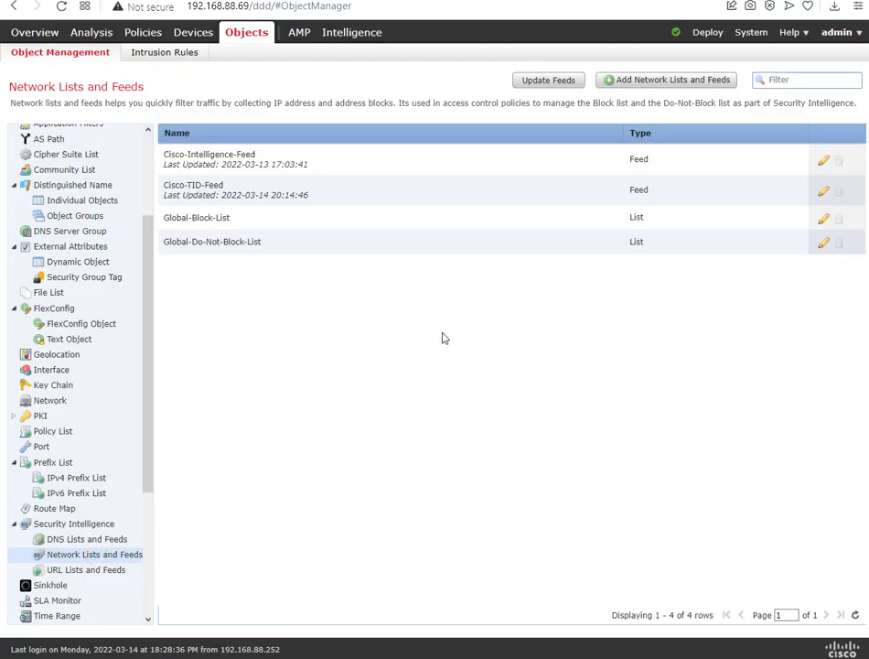
left_click(107, 571)
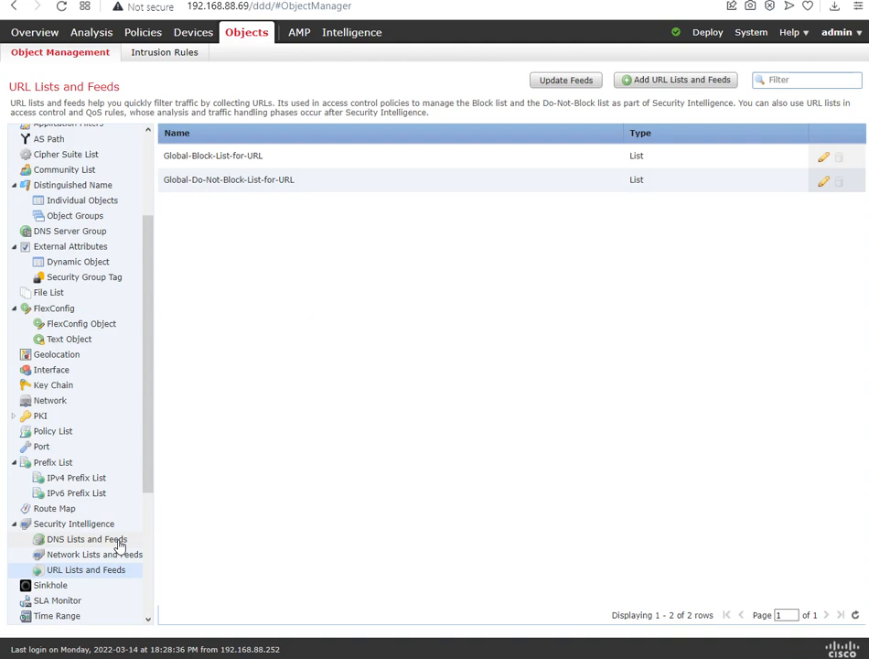
- Leave Object Management and open the Security Intelligence settings of the RGS-CAMPU-ACP access control policy
scroll(127, 553, "down", 3)
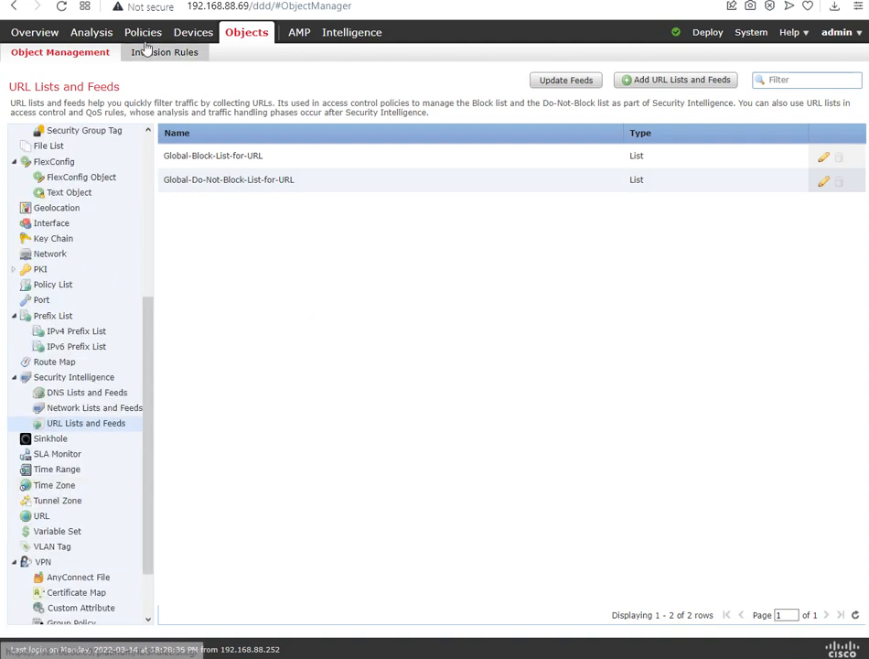
mouse_move(146, 33)
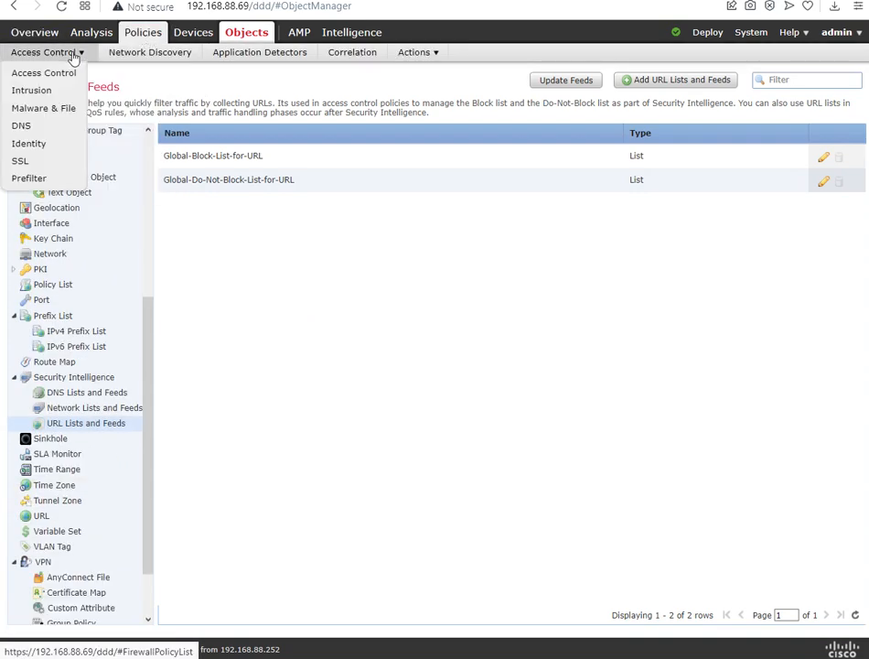
left_click(71, 75)
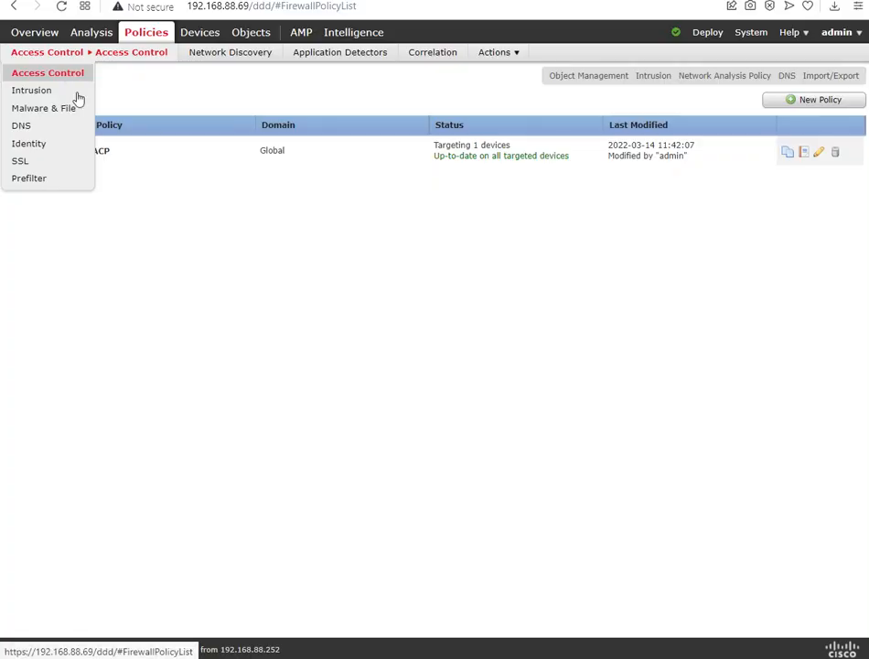
left_click(114, 152)
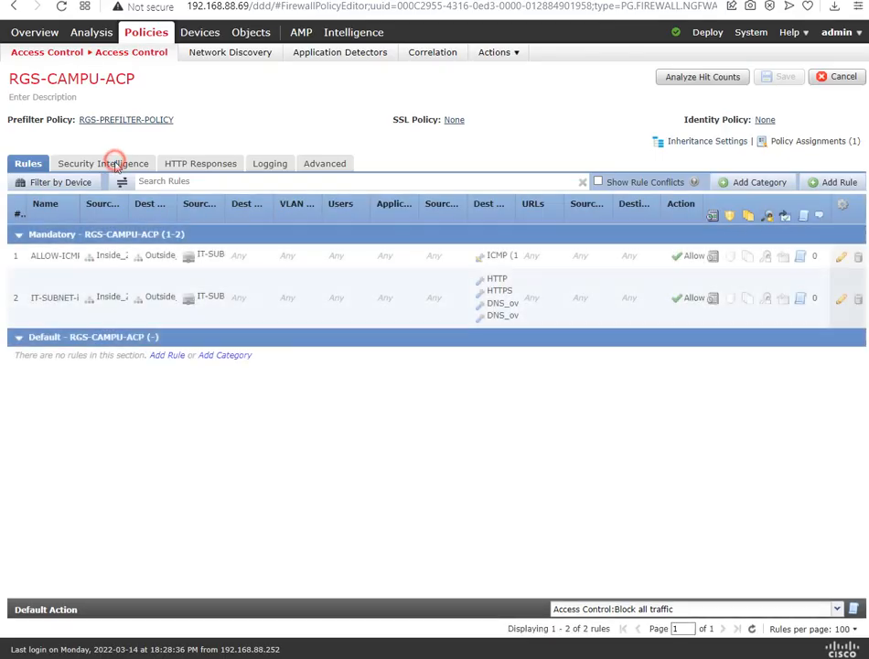
left_click(112, 164)
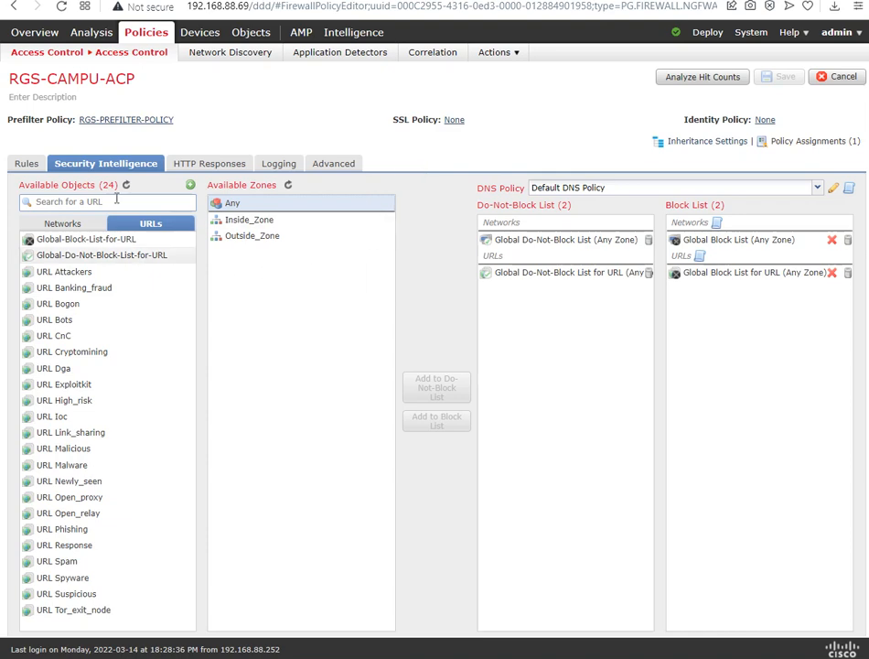
- Switch between the available network and URL objects in the Security Intelligence settings, ending on the URL objects
left_click(82, 224)
left_click(145, 224)
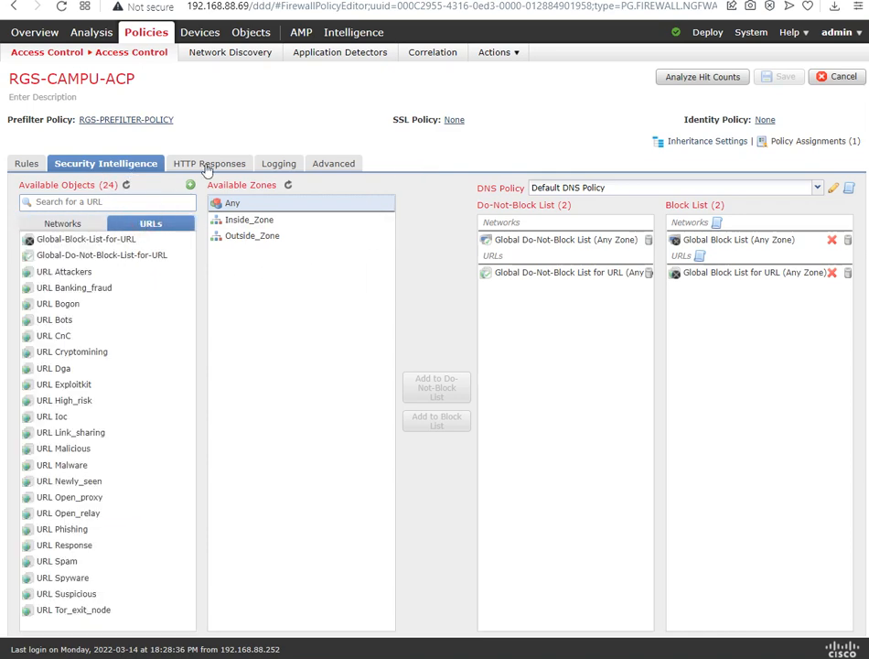
left_click(81, 226)
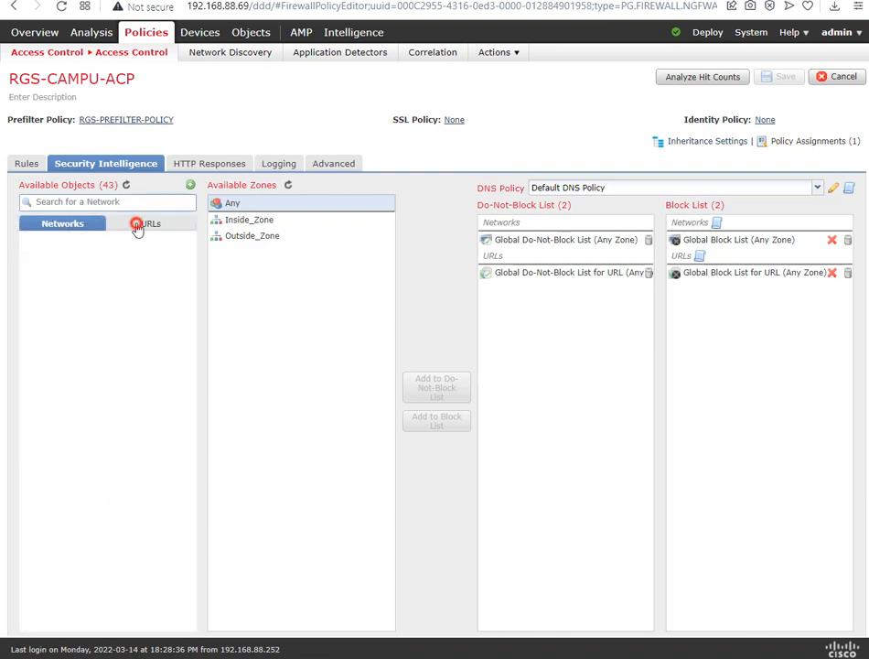
left_click(136, 226)
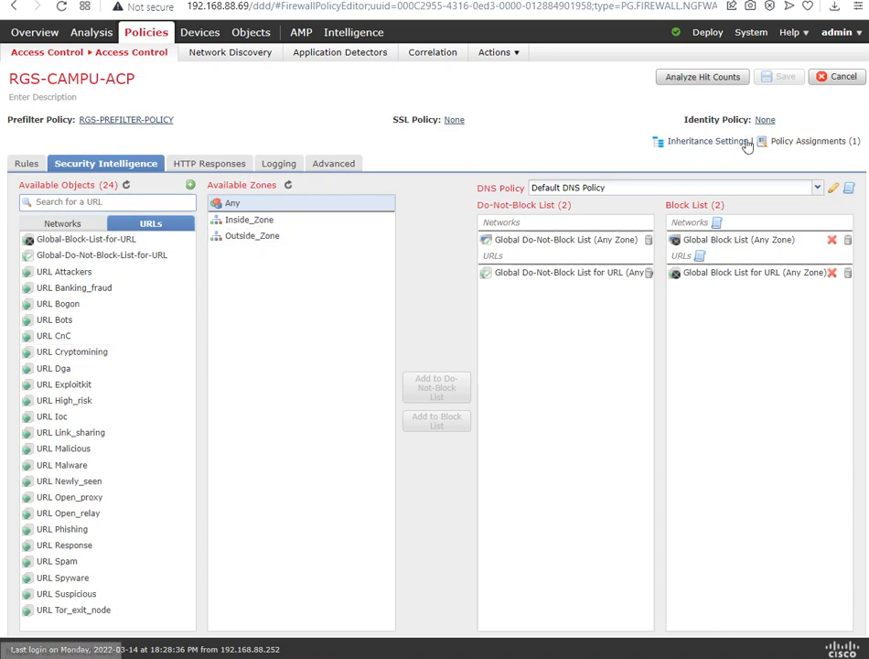
- Check the DNS policy selection and open the Default DNS Policy for editing to review its Do-Not-Block and Block List rules
left_click(606, 193)
left_click(568, 201)
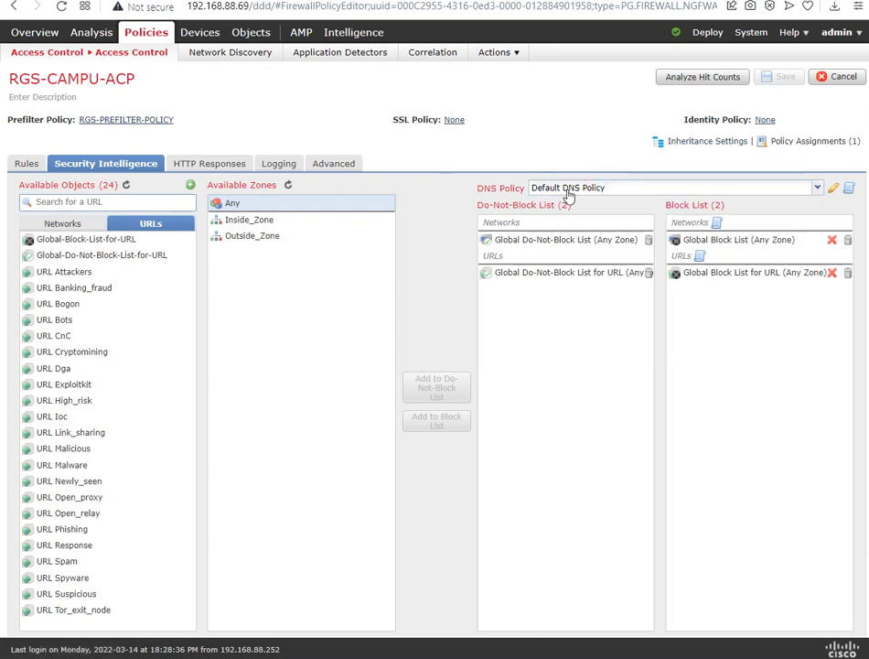
left_click(834, 192)
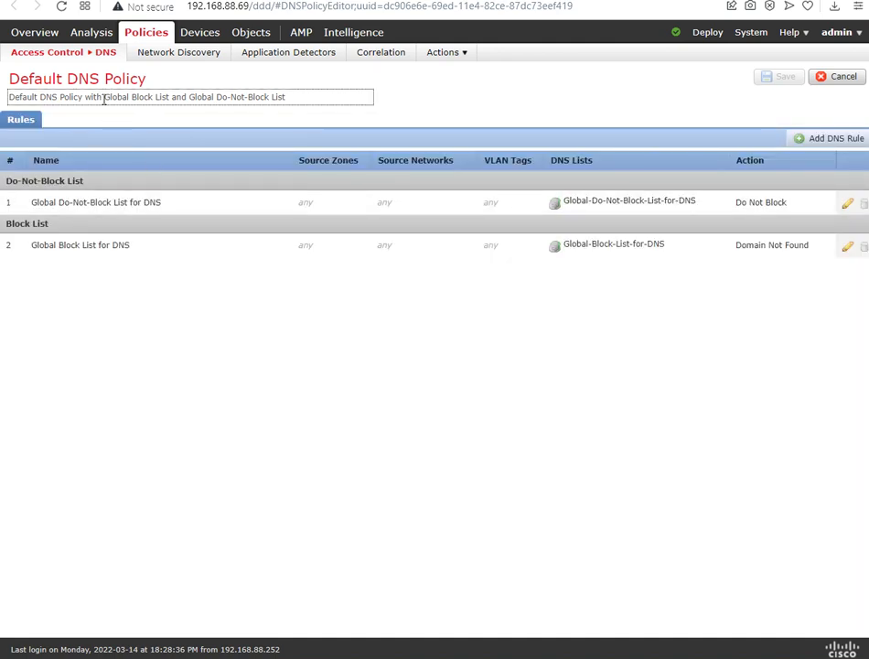
- Return from the Default DNS Policy to the Security Intelligence settings of the RGS-CAMPU-ACP access control policy
mouse_move(90, 60)
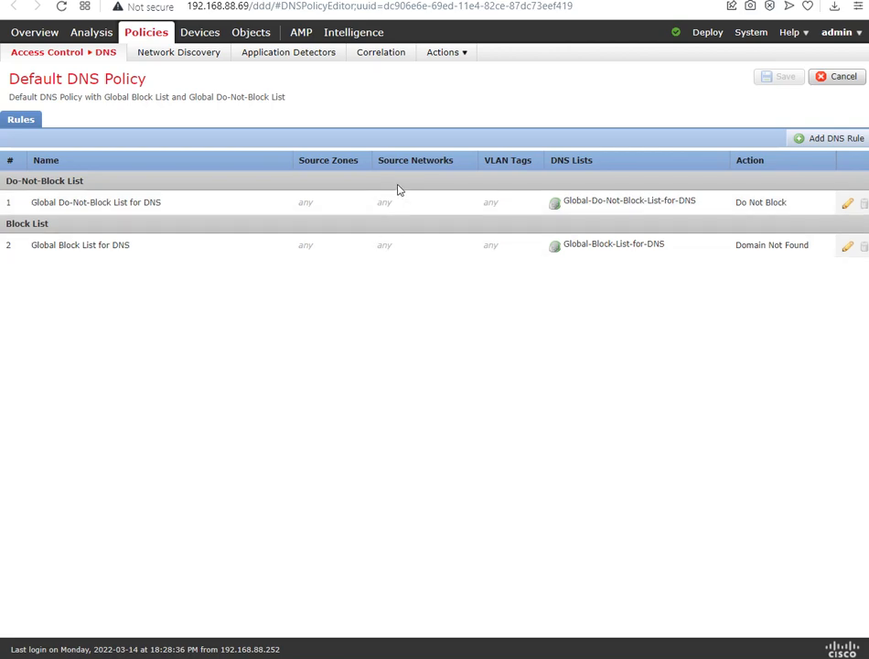
left_click(71, 54)
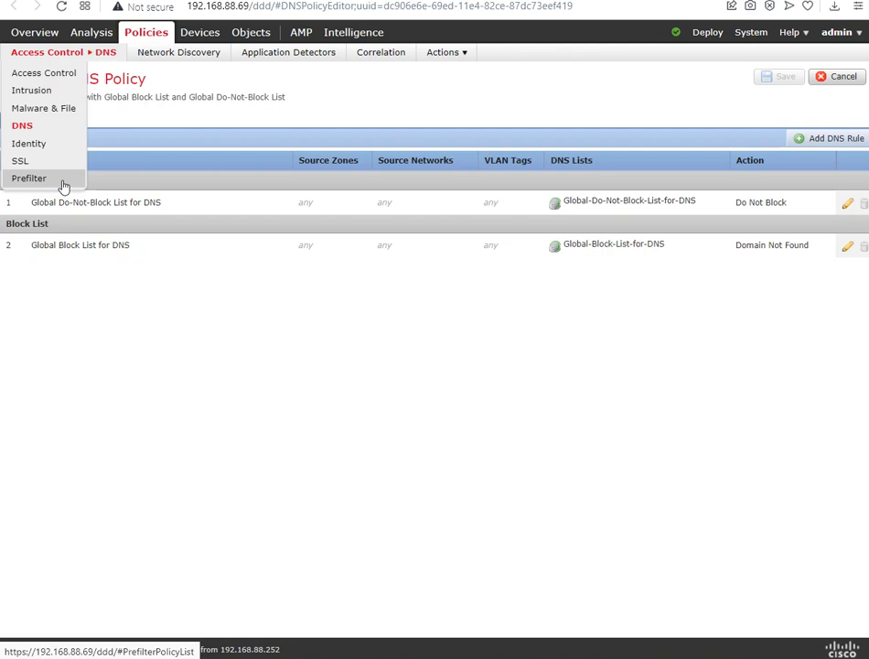
left_click(134, 277)
left_click(78, 55)
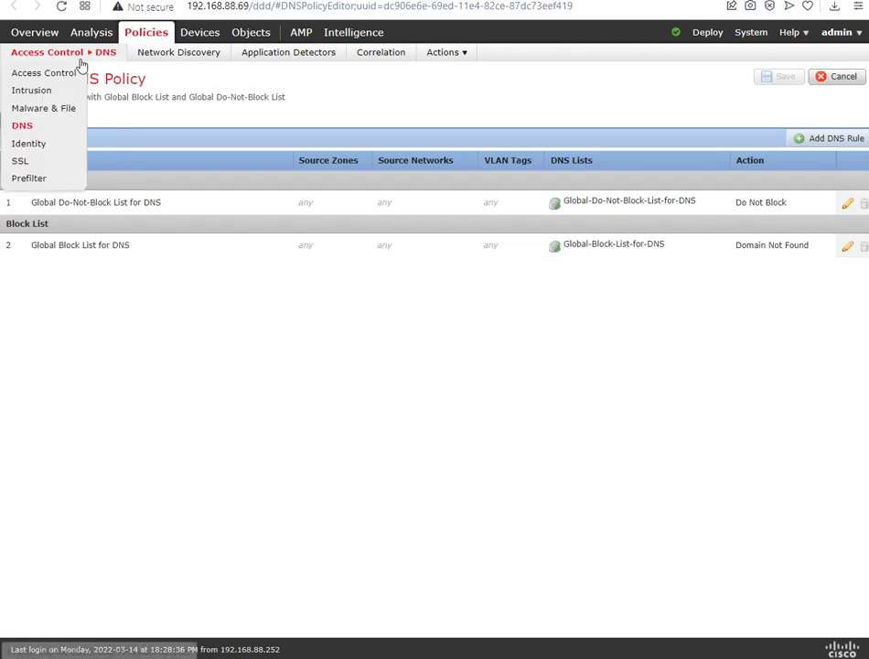
left_click(62, 77)
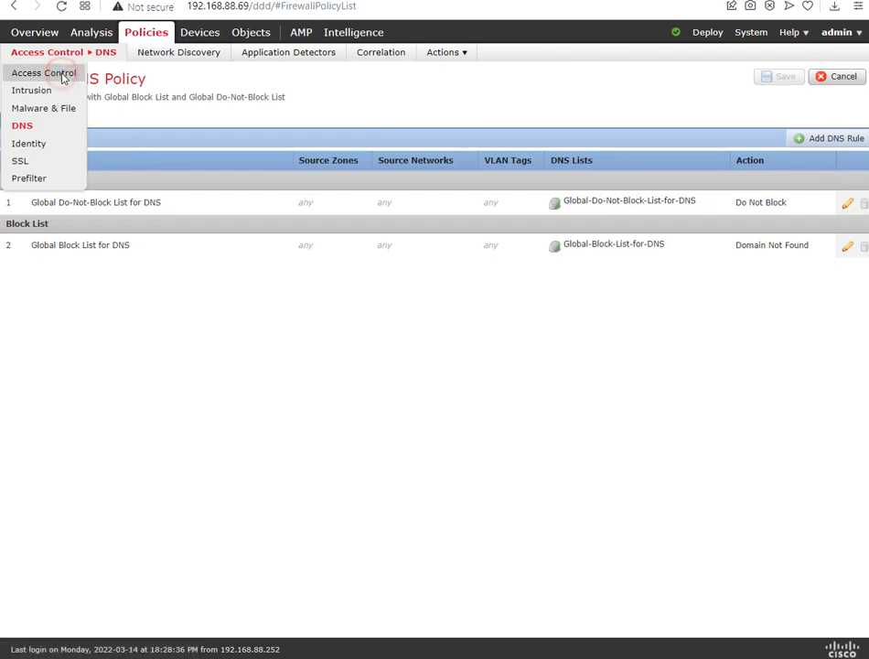
left_click(159, 162)
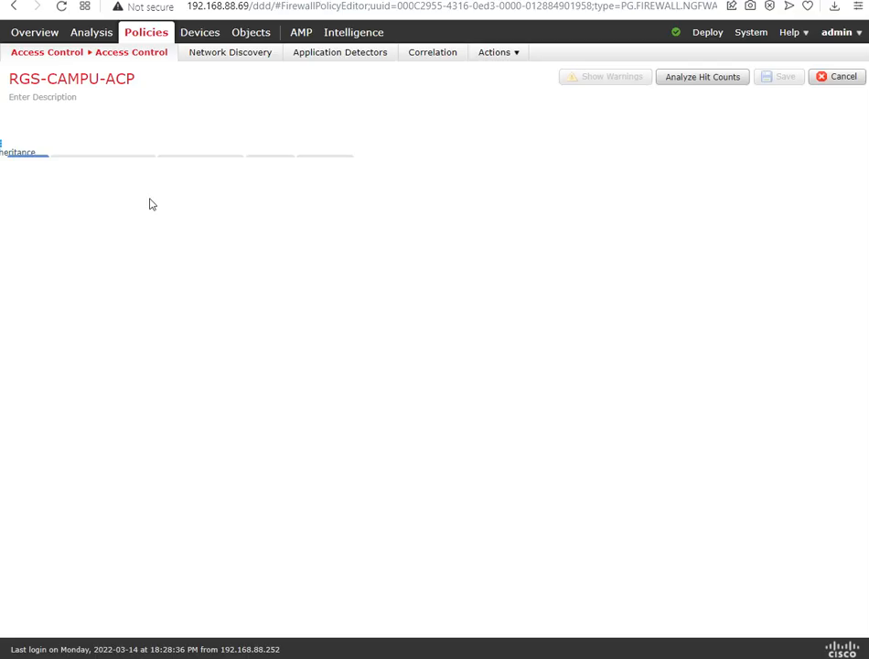
left_click(79, 164)
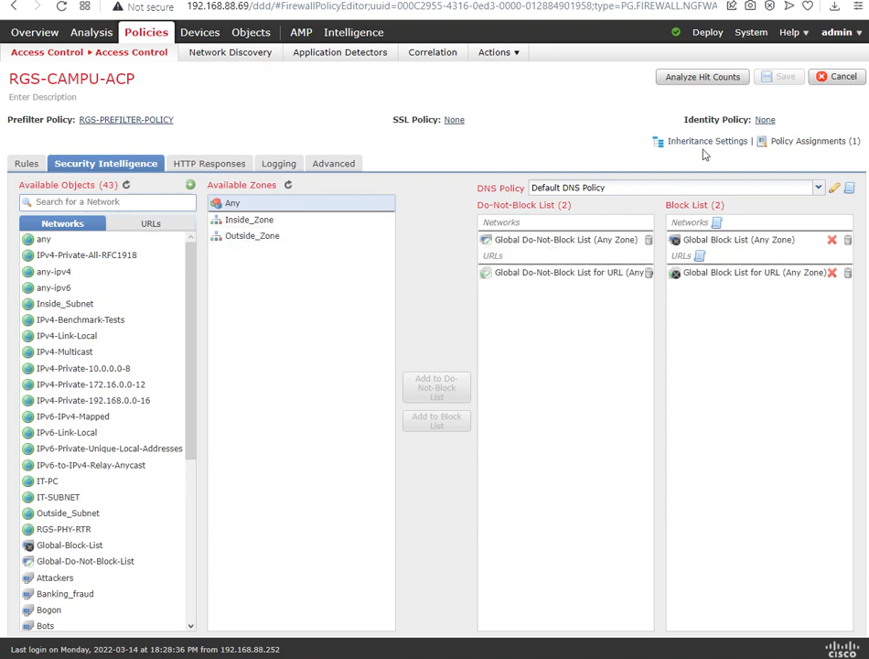
- Look over the selectable DNS policies in the Security Intelligence settings, leaving the selection unmodified
left_click(752, 188)
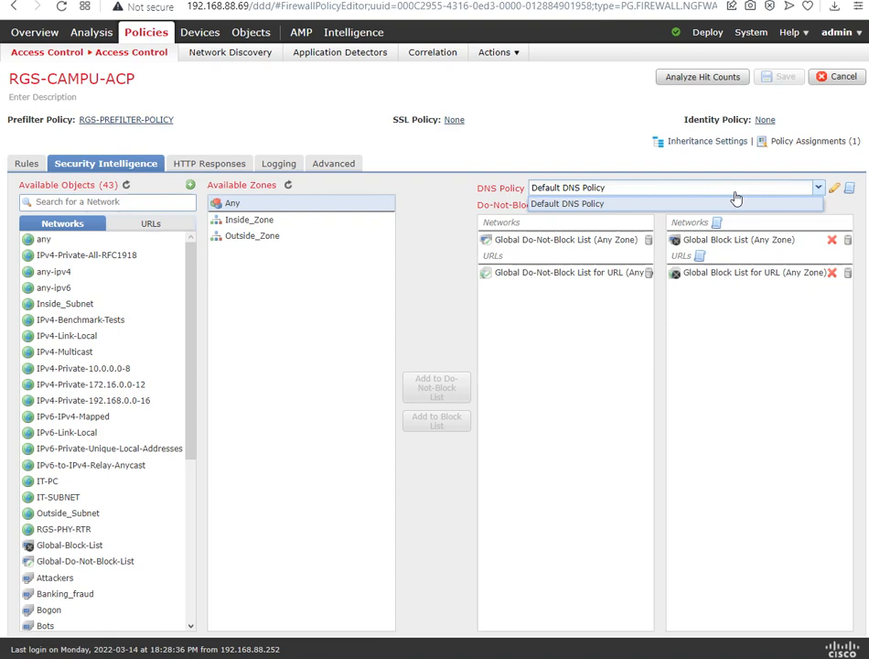
left_click(417, 254)
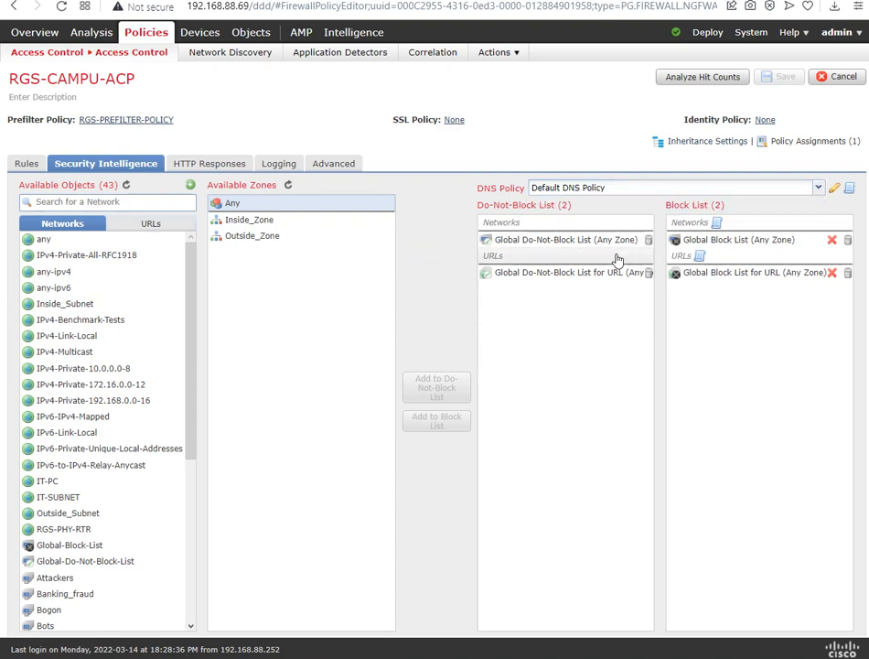
left_click(522, 120)
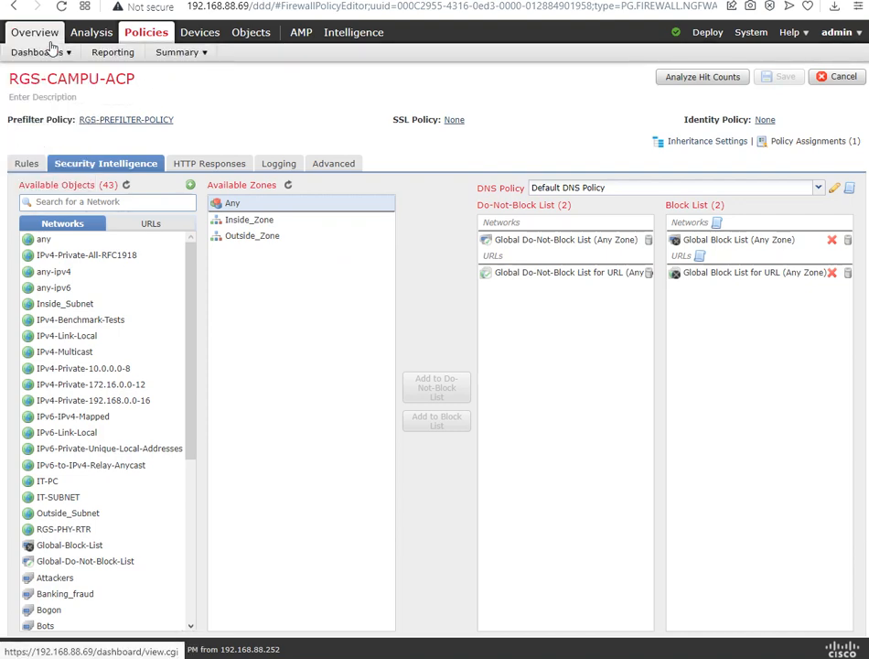
- Open the Overview dashboards
left_click(41, 53)
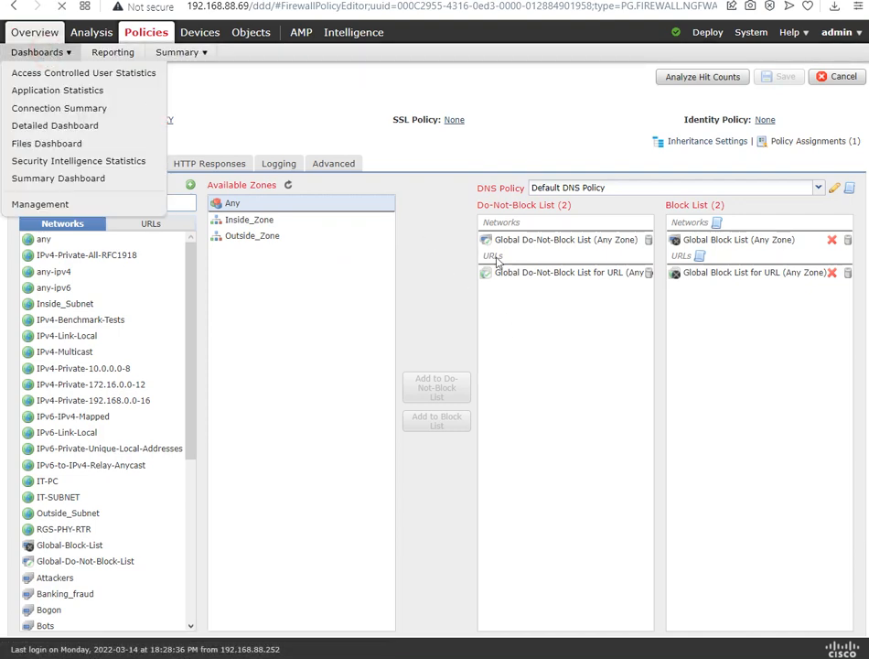